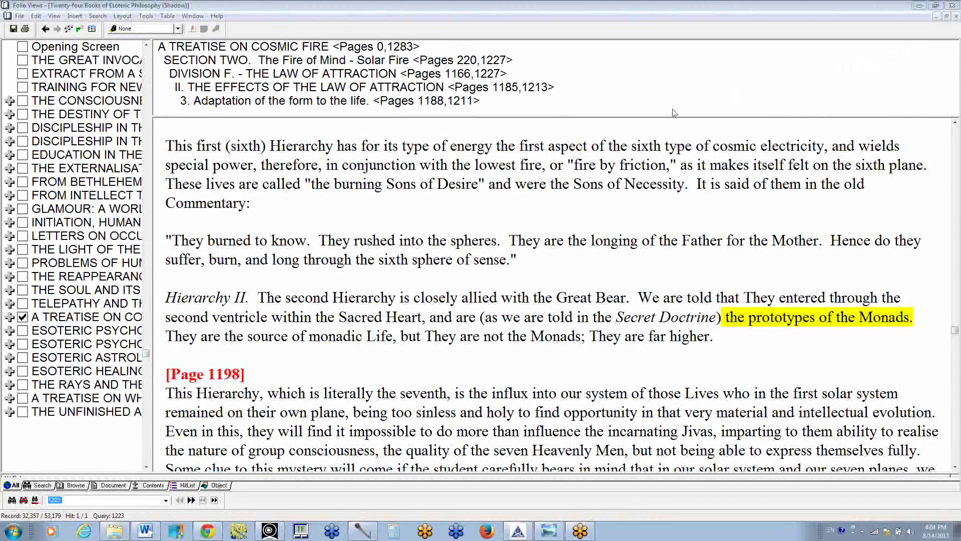
Switch to the Word document and add "[Cosmic Electricity]" after the Type entry of The Divine Lives.
key("alt+Tab")
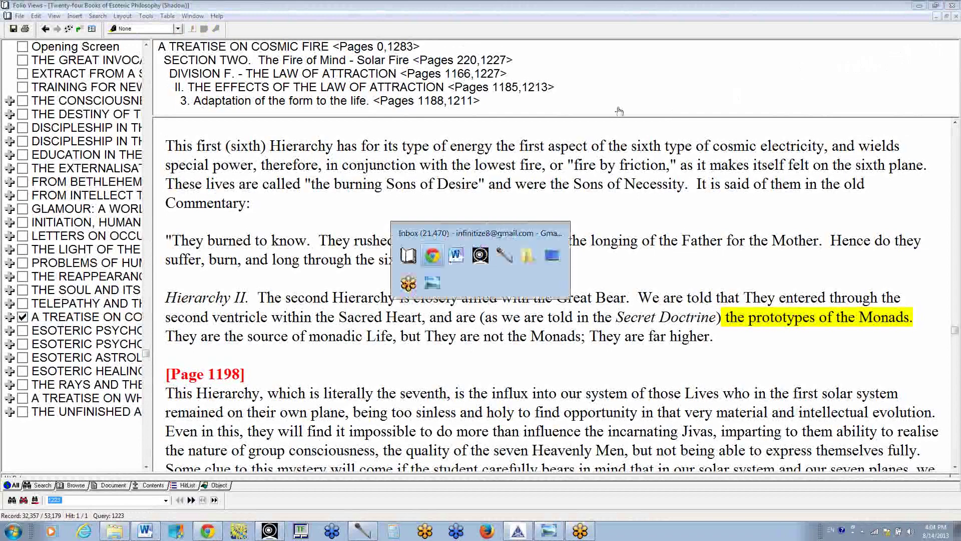
key("alt+Tab")
key("alt+Tab")
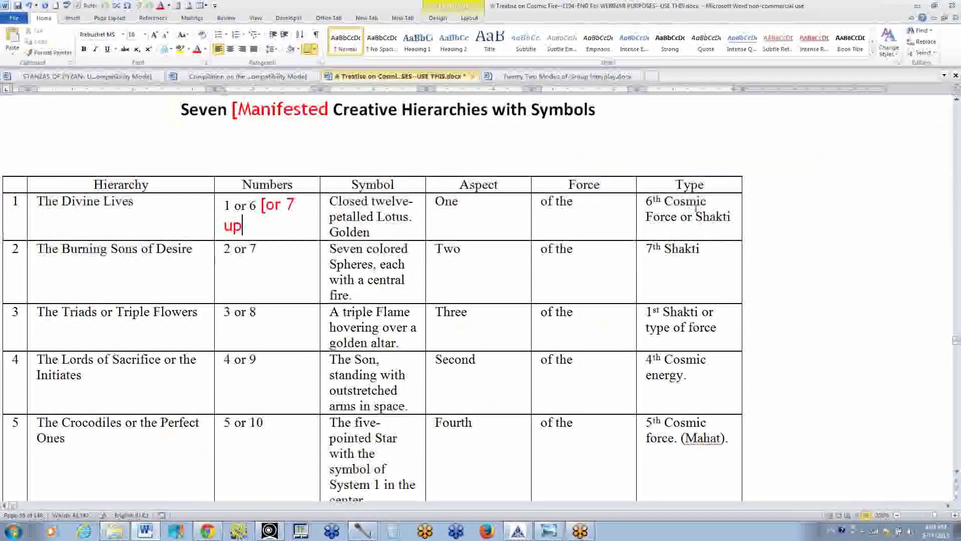
left_click(734, 216)
type("[")
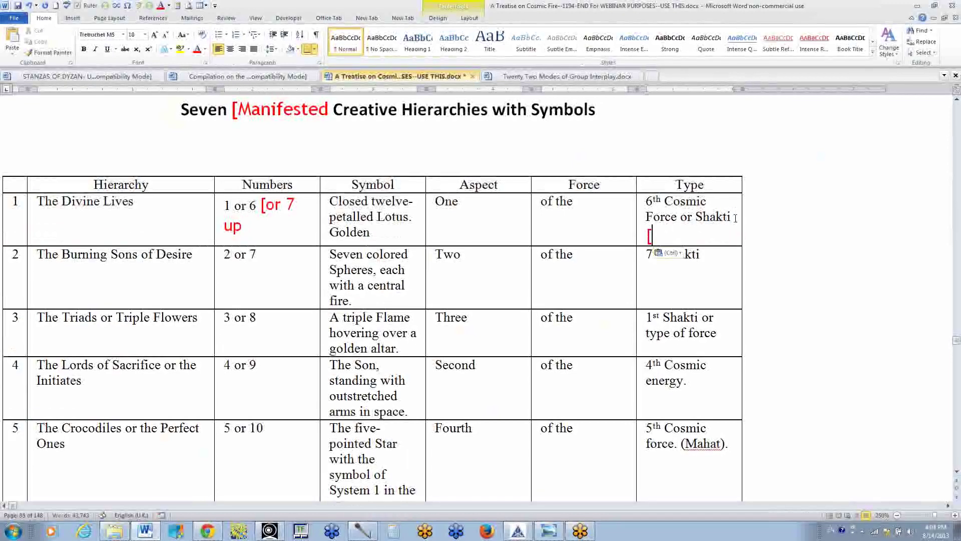
type("Cosmic ")
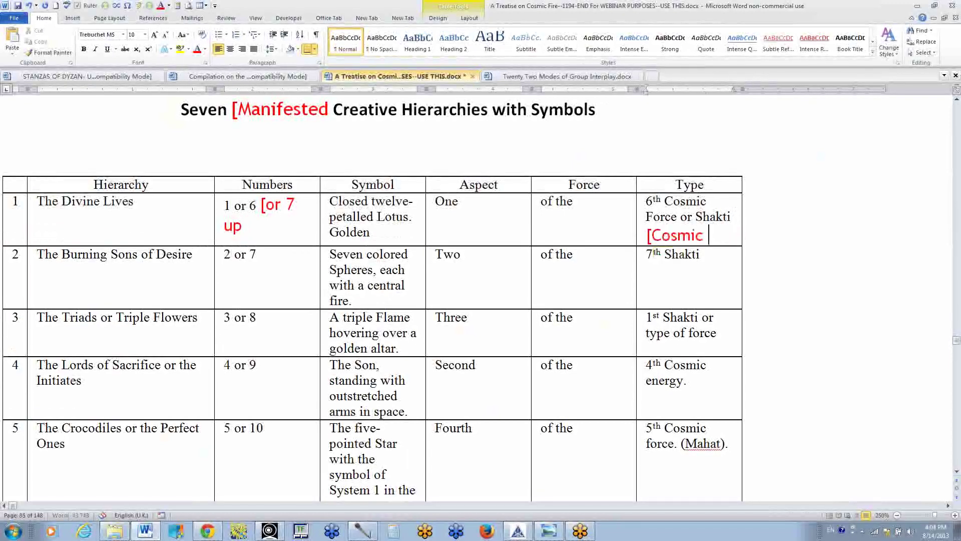
type("Electricity")
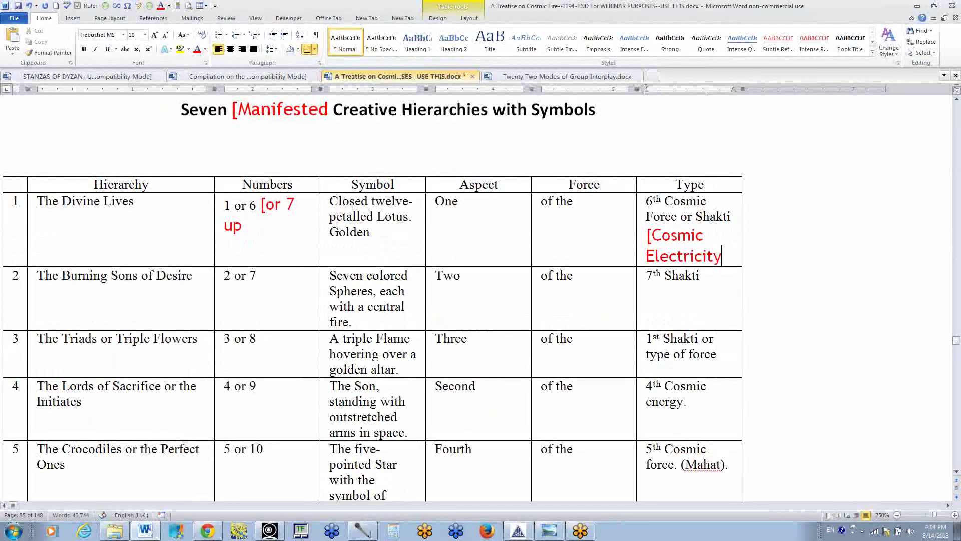
type("]")
Add "[or 6 up]" after the Numbers entry of The Burning Sons of Desire.
key("alt+Tab")
left_click(261, 274)
type("[or")
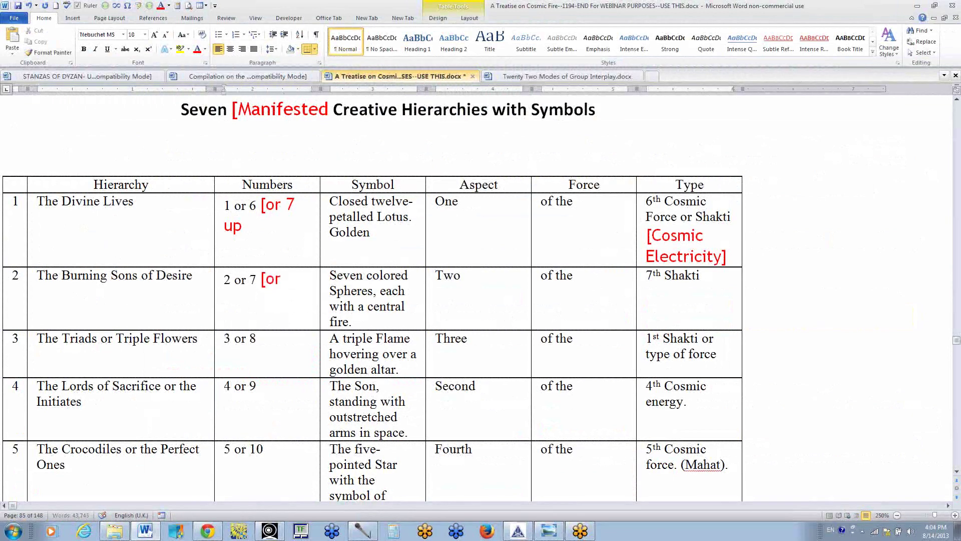
type(" 6 up]")
Check the second Hierarchy's force in Folio Views and append "[7the type of force from out the many]" to row 2's Type entry in Word.
key("alt+Tab")
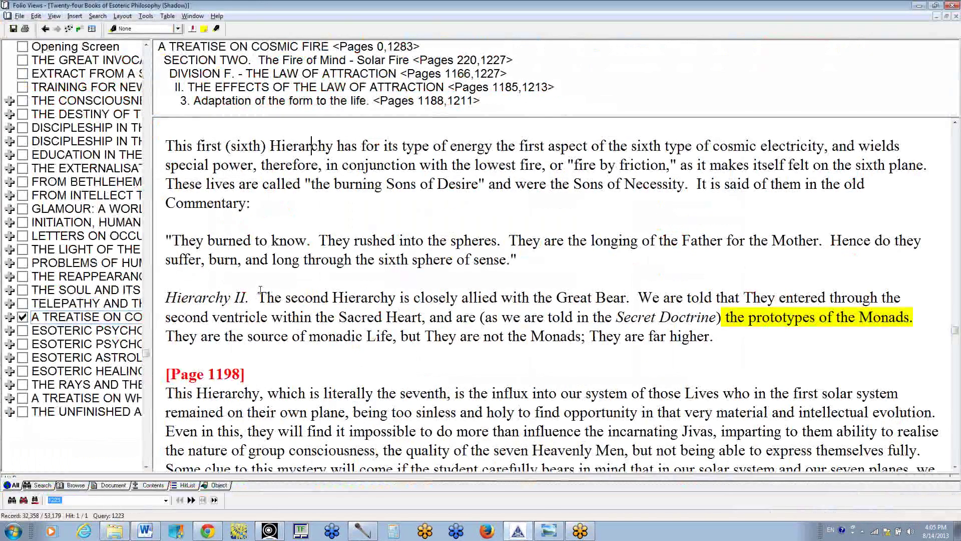
scroll(260, 290, "down", 7)
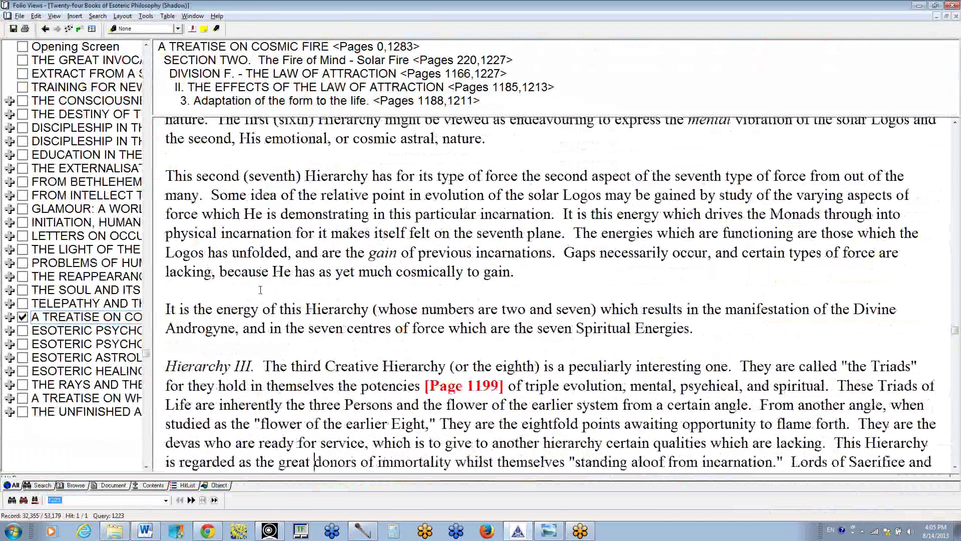
key("Down")
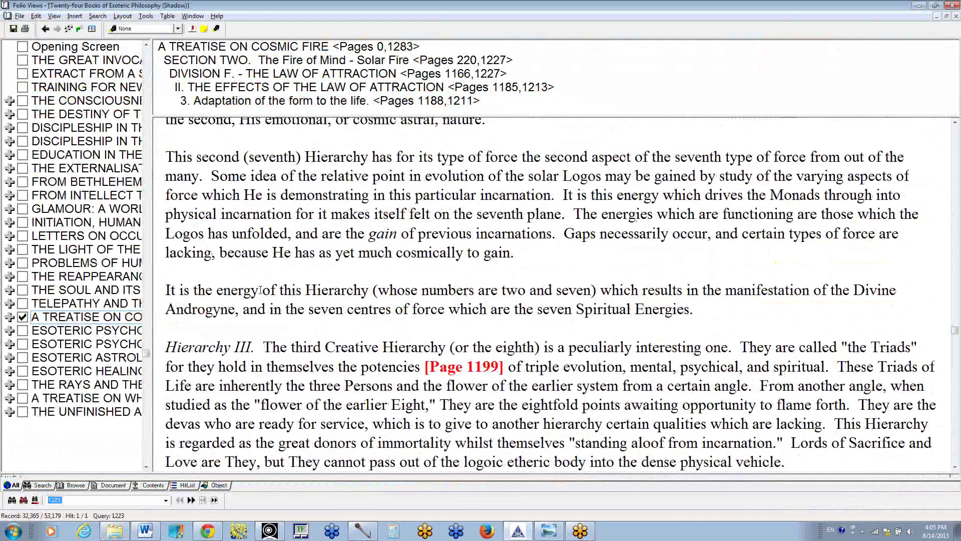
key("alt+Tab")
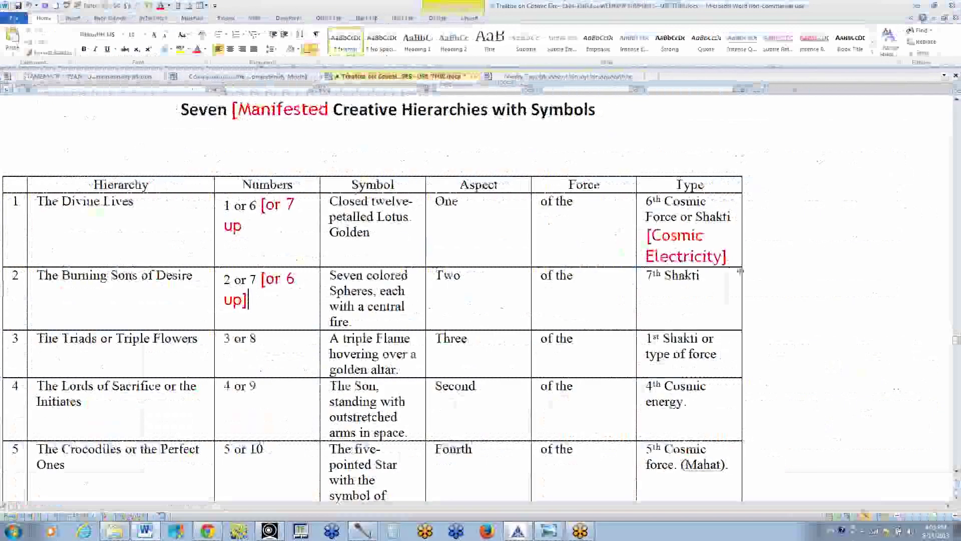
left_click(705, 272)
type("[7the type of forc")
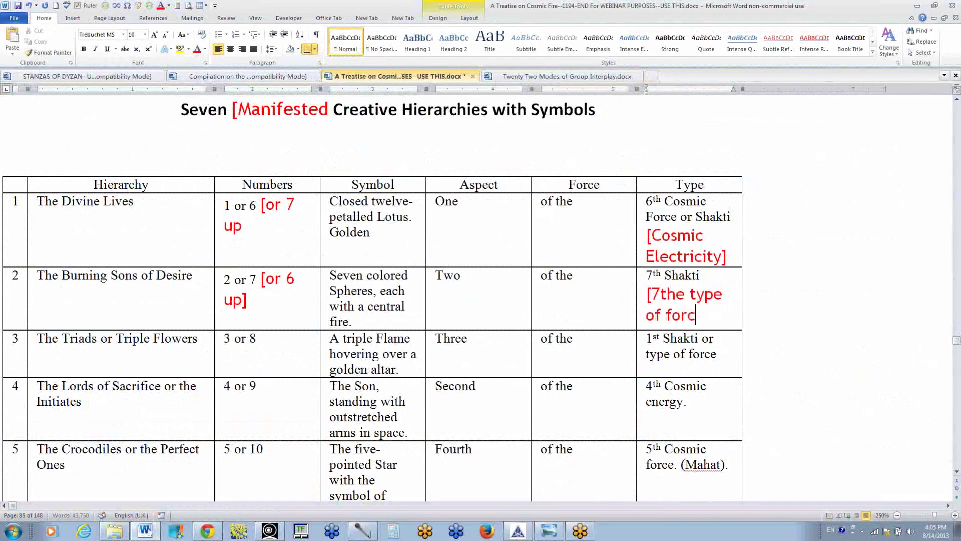
type("e from out the many]")
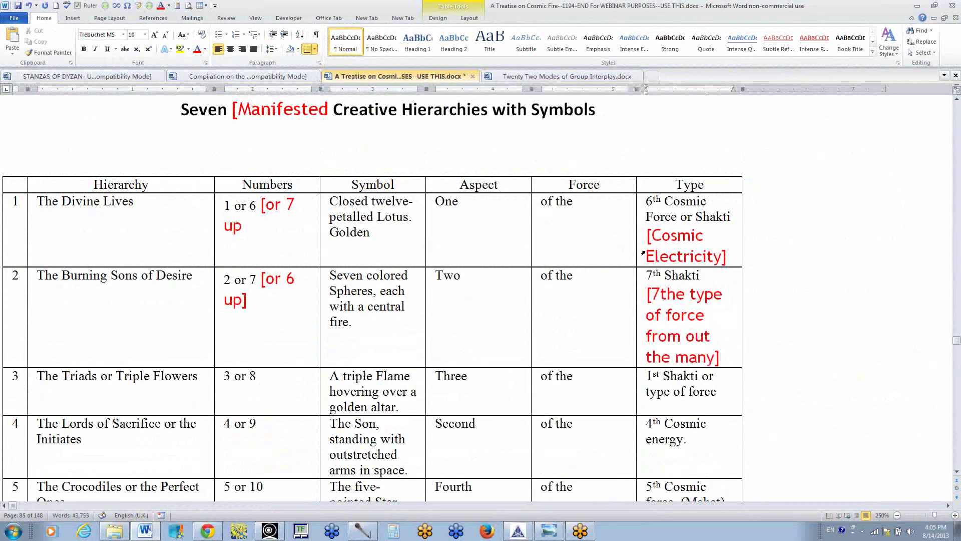
Correct "7the" to "7th" in the note in row 2's Type cell.
left_click(682, 293)
key("BackSpace")
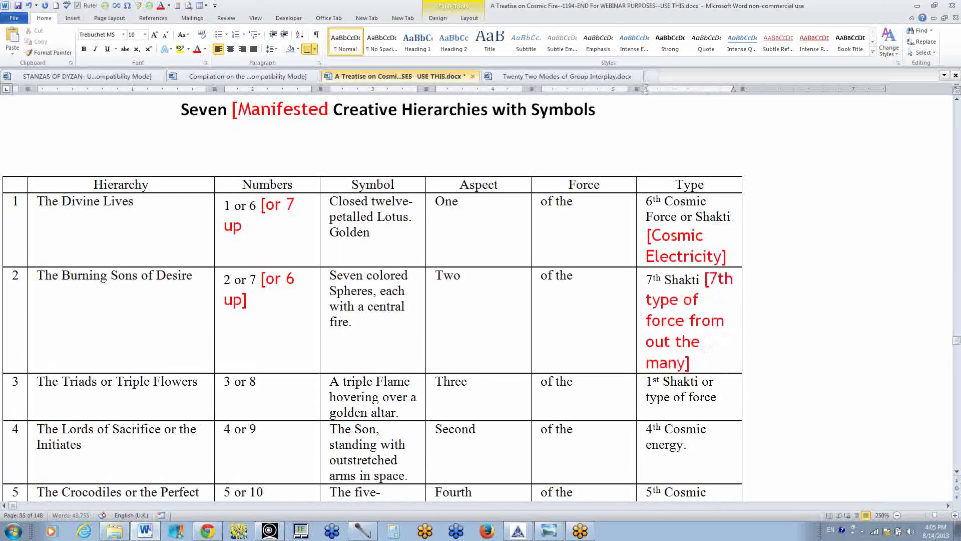
key("BackSpace")
Add "[or 5 up]" after the Numbers entry of The Triads or Triple Flowers.
key("Down")
key("Down")
key("Down")
key("Down")
key("Down")
key("Down")
key("Down")
key("Down")
key("Down")
key("Down")
key("Down")
key("Down")
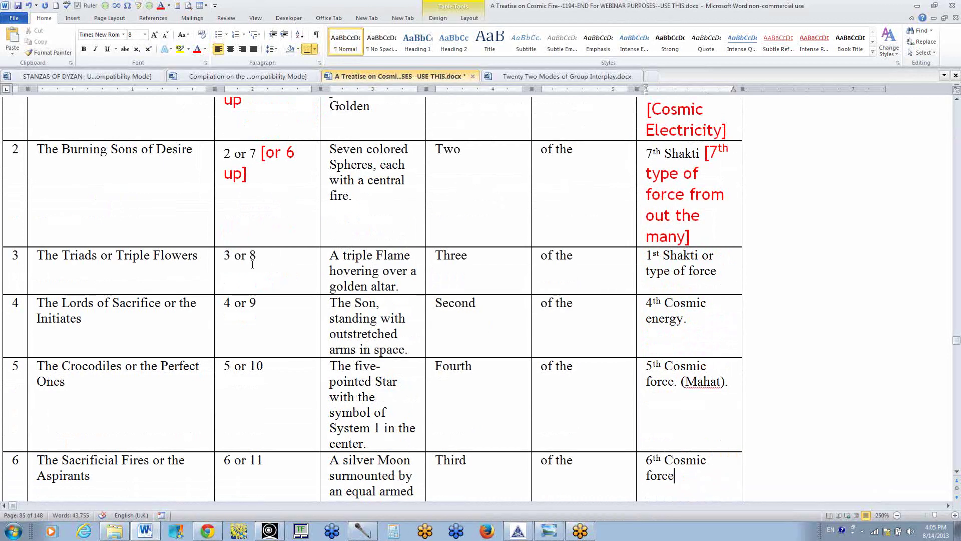
left_click(266, 255)
scroll(266, 255, "up", 1)
type("[")
type("or")
key("BackSpace")
key("BackSpace")
type("or ")
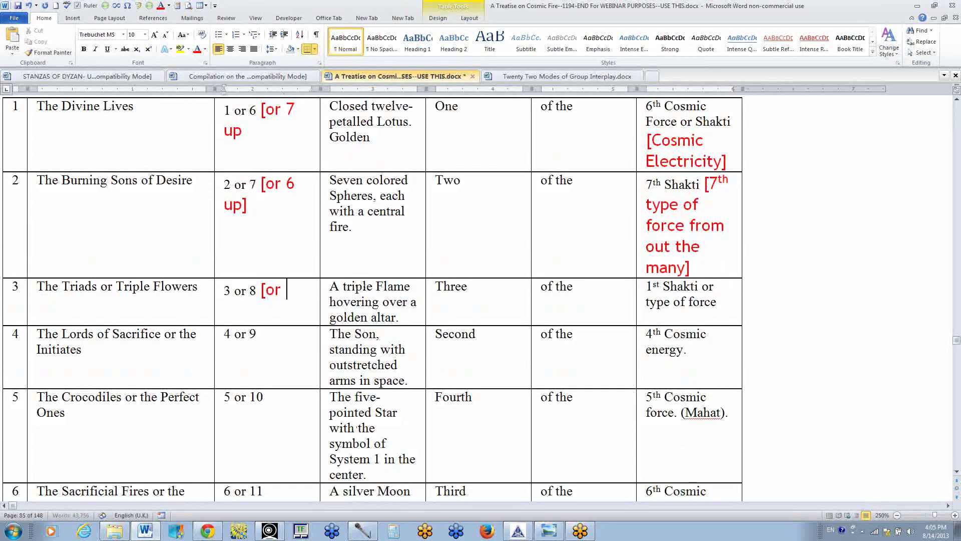
type("5 up]")
Switch to Folio Views and look through the text from Hierarchy III on to the start of Hierarchy IV.
key("alt+Tab")
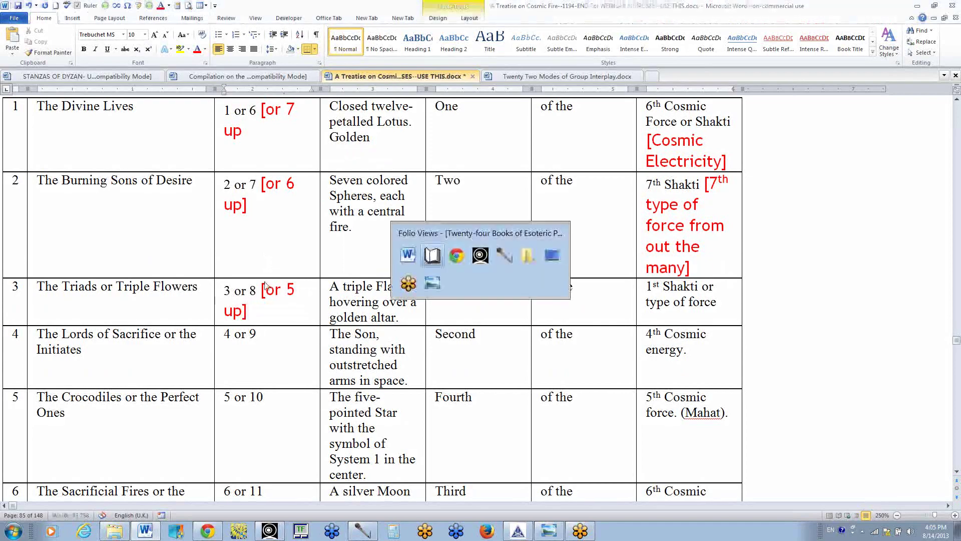
key("Down")
key("Down")
key("Down")
key("Down")
key("Down")
key("Down")
key("Down")
key("Down")
key("Down")
key("Down")
key("Down")
key("Down")
key("Down")
key("Down")
key("Down")
key("Down")
key("Down")
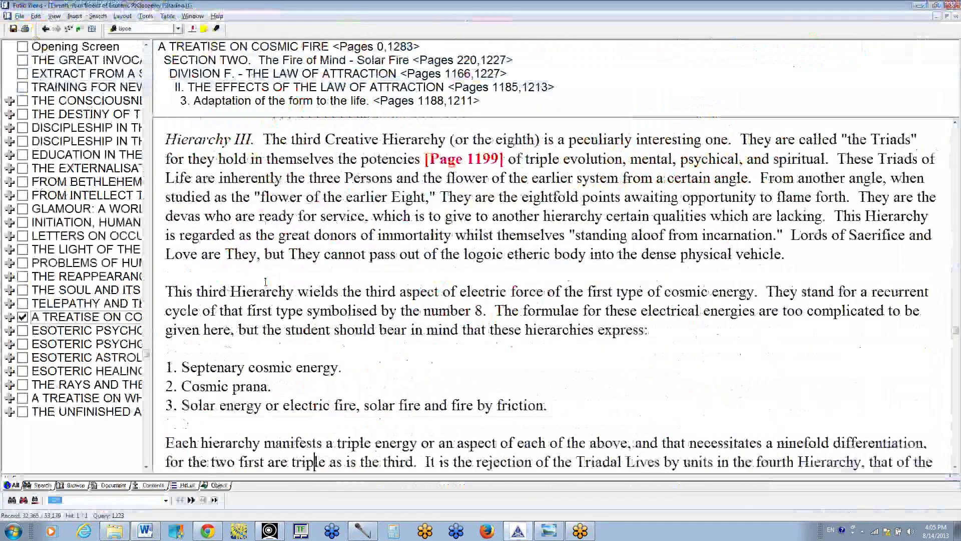
key("Down")
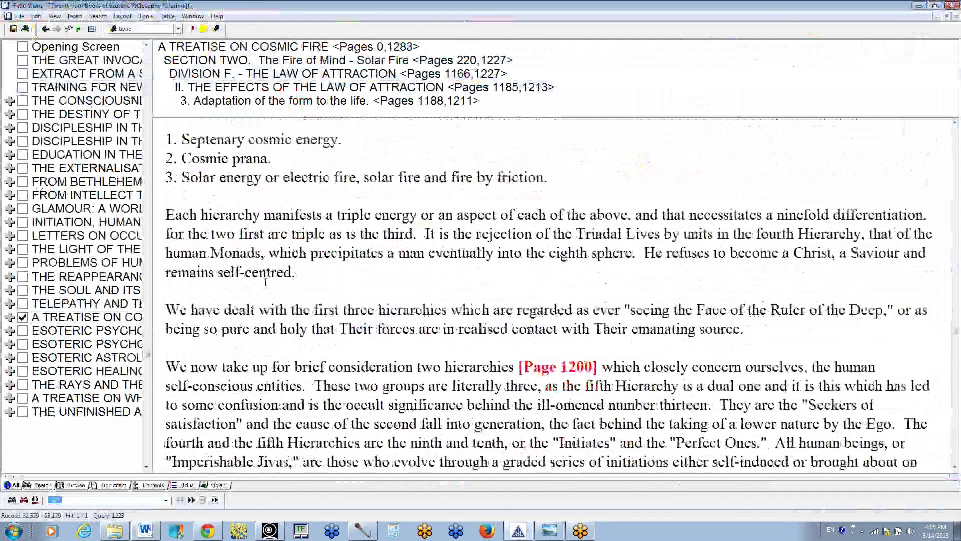
key("Down")
key("Down")
key("Down")
key("Down")
key("Down")
key("Down")
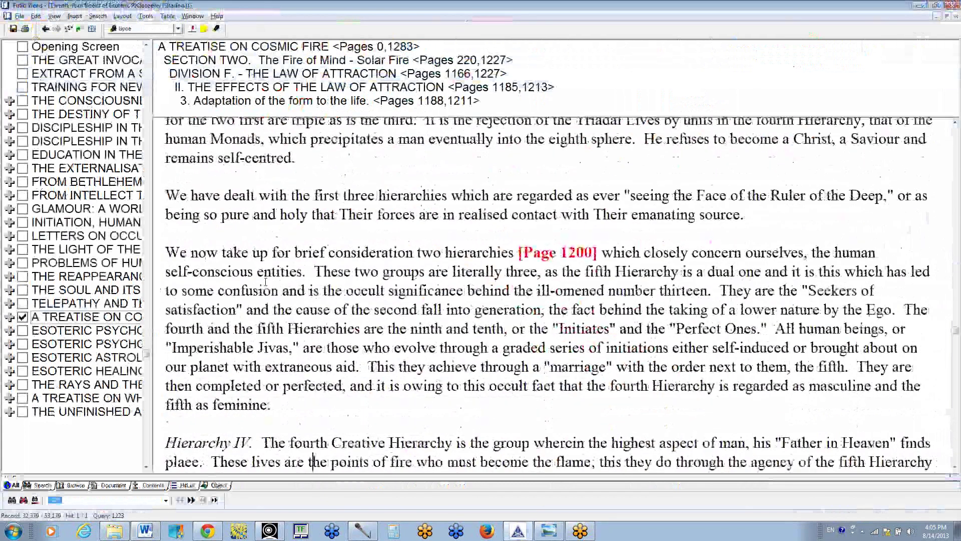
scroll(265, 282, "down", 1)
Go back to the paragraph on the type of electric force the third Hierarchy wields.
key("Up")
key("Up")
key("Up")
key("Up")
key("Up")
key("Up")
key("Up")
key("Up")
key("Up")
key("Up")
key("Up")
key("Up")
key("Up")
key("Up")
key("Up")
key("Up")
key("Up")
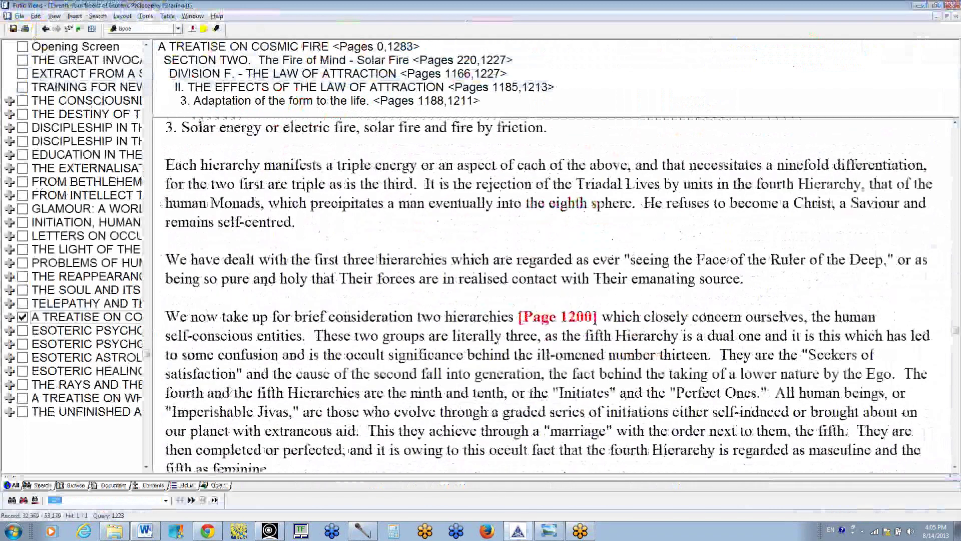
key("Up")
key("Up")
key("Up")
key("Up")
key("Up")
key("Up")
key("Up")
key("Up")
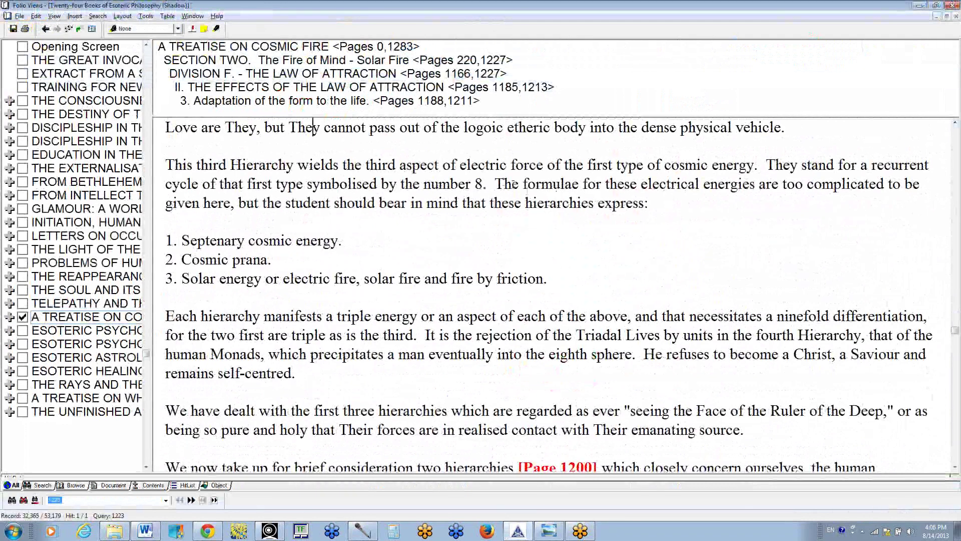
Add "[of electric force of the first type of cosmic energy]" to row 3's Type cell in Word, copying the phrase from the Folio Views text.
key("alt+Tab")
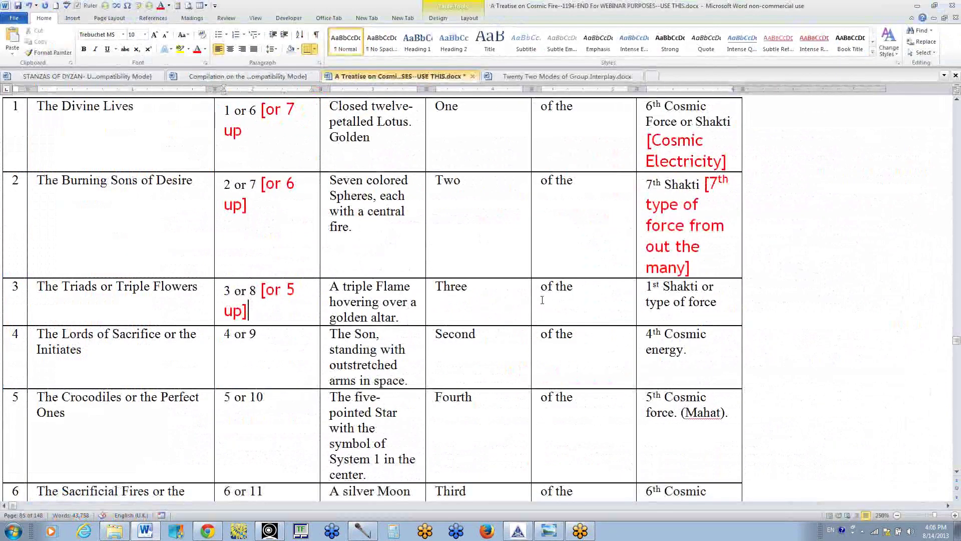
left_click(720, 301)
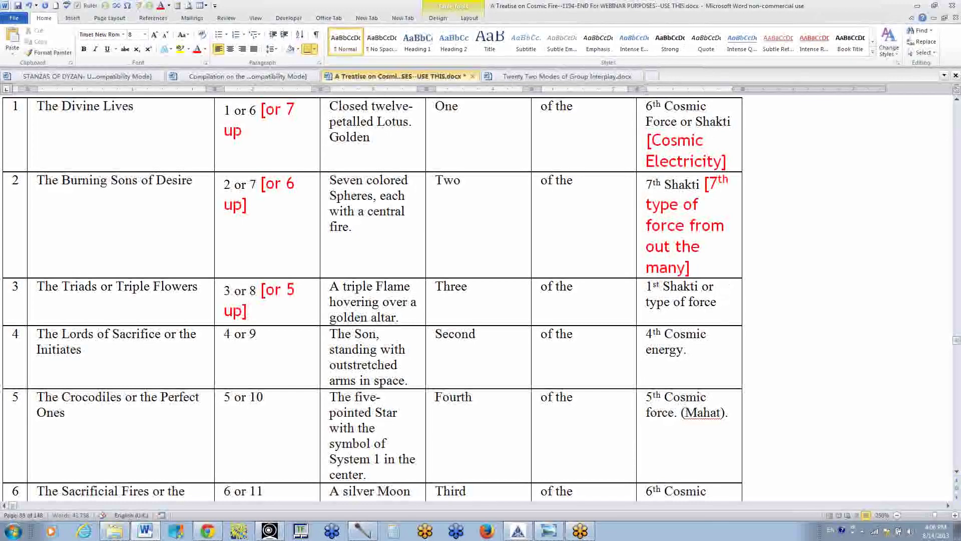
type("[")
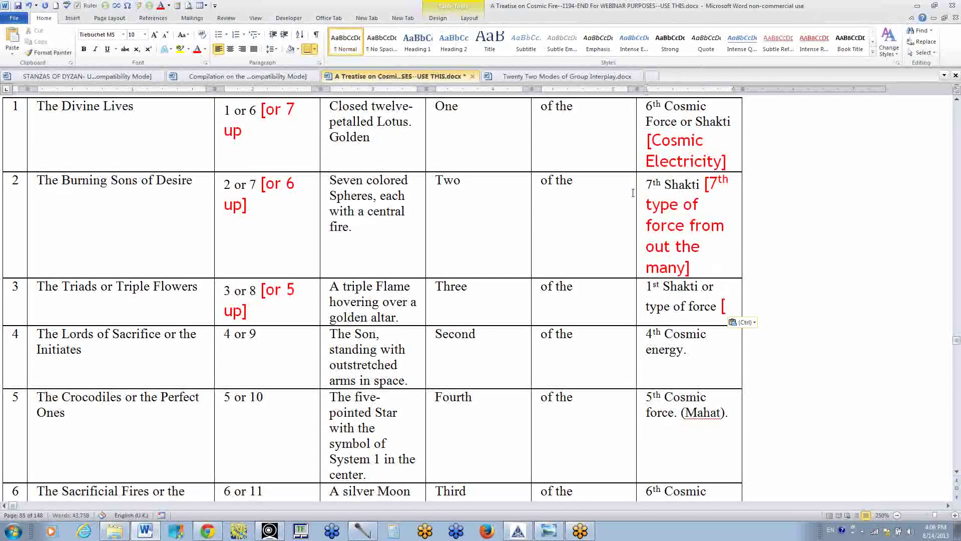
key("alt+Tab")
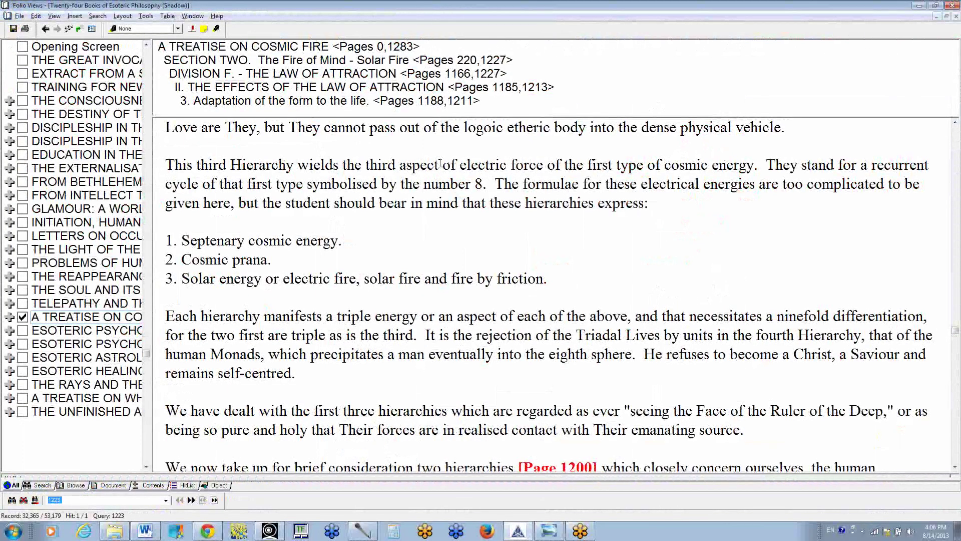
left_click_drag(443, 165, 754, 166)
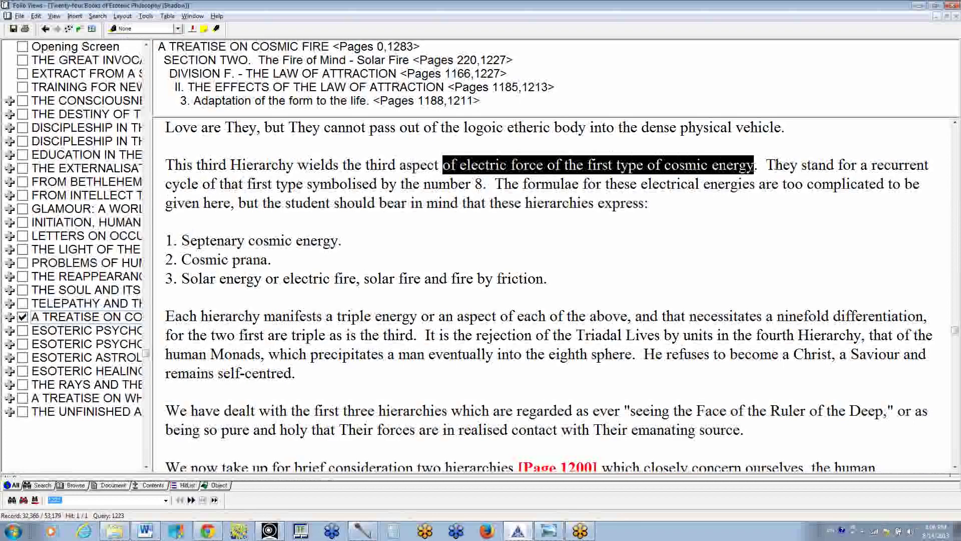
key("ctrl+c")
key("alt+Tab")
key("ctrl+v")
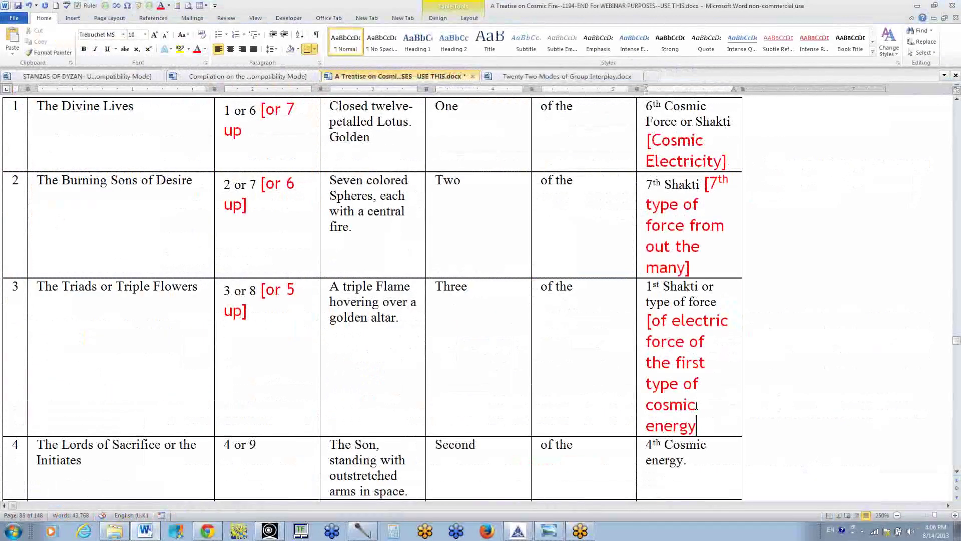
type("]")
left_click(700, 451)
scroll(701, 470, "down", 3)
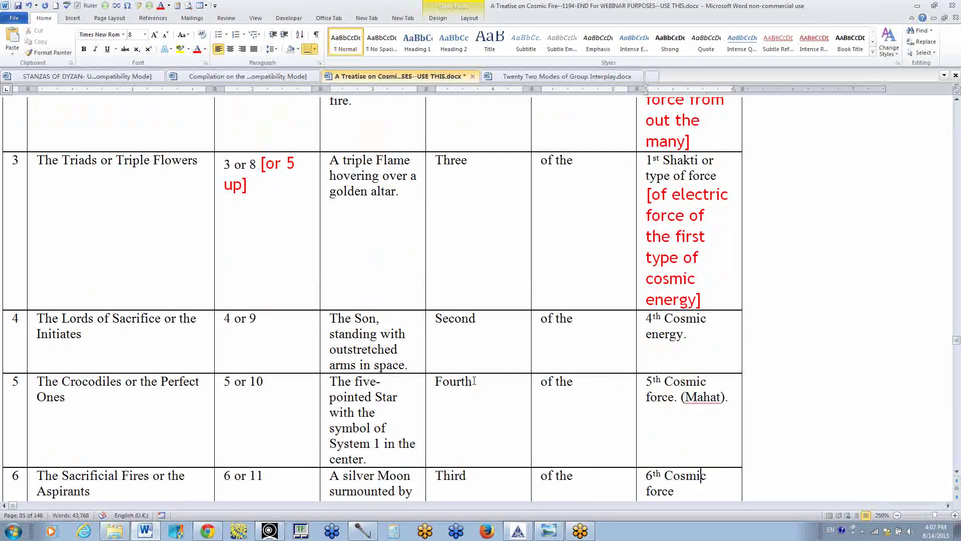
left_click(259, 319)
type("vor")
scroll(264, 322, "up", 1)
type("4 up")
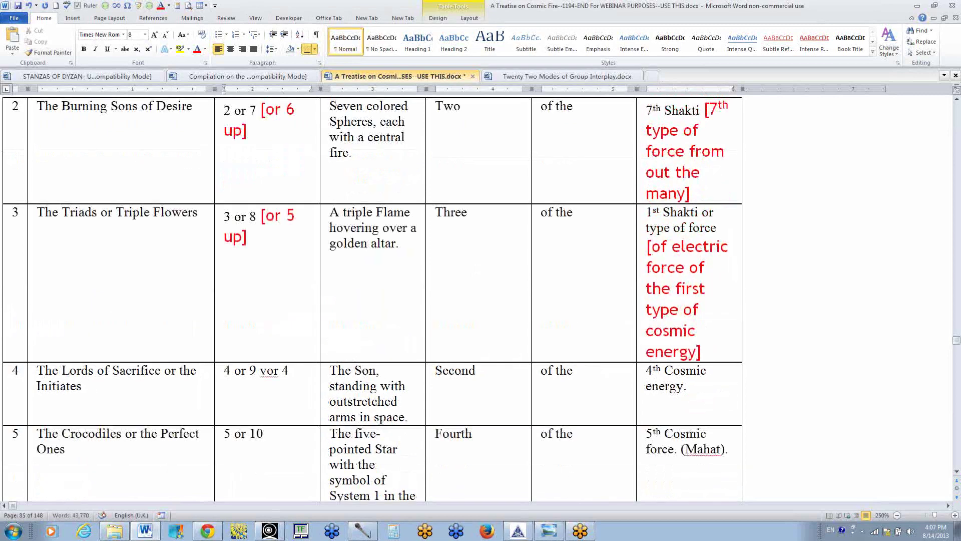
key("BackSpace")
key("BackSpace")
key("BackSpace")
key("BackSpace")
key("BackSpace")
key("BackSpace")
key("BackSpace")
key("BackSpace")
key("ctrl+v")
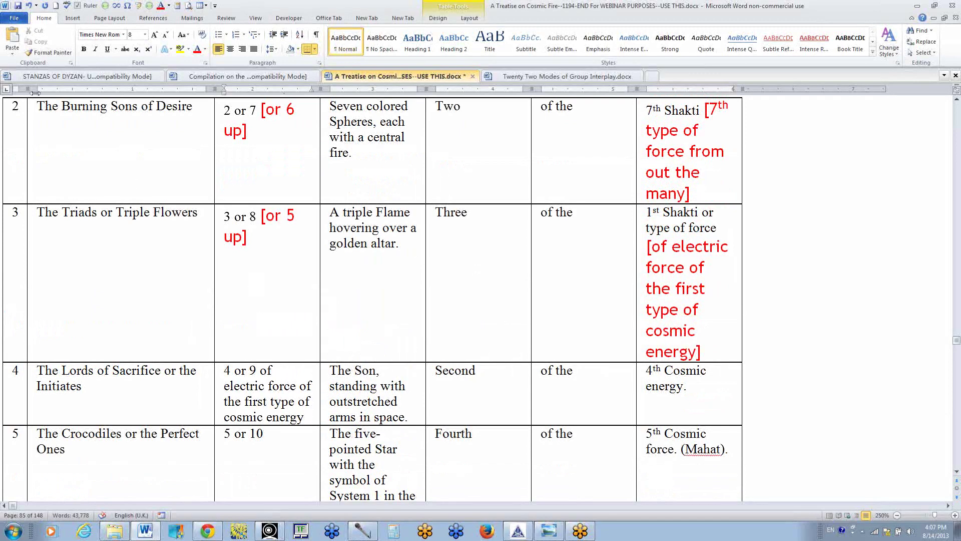
left_click(28, 5)
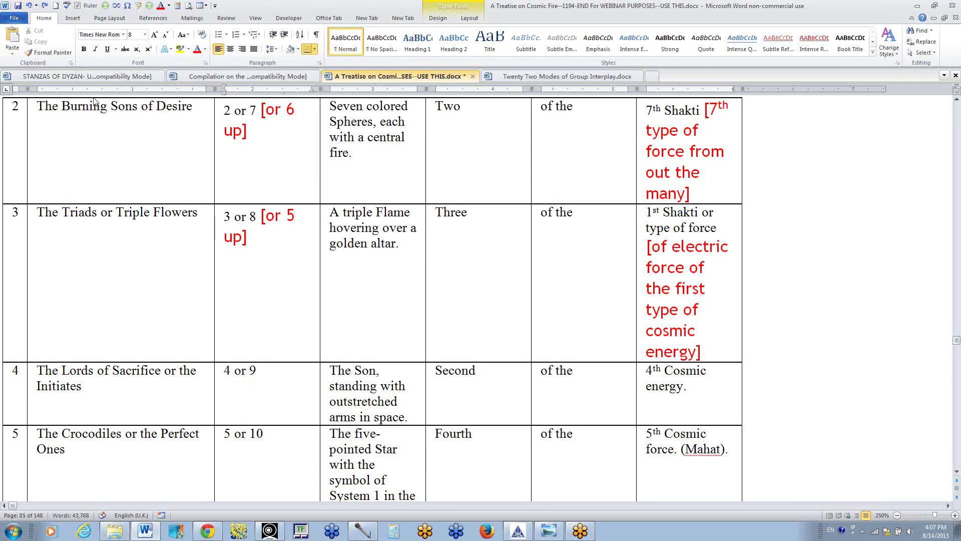
Add "[or 4 up" after the Numbers entry of The Lords of Sacrifice, reusing the red bracket copied from row 3.
mouse_move(260, 217)
left_mouse_down()
mouse_move(277, 218)
mouse_move(264, 222)
left_mouse_up()
left_click(264, 370)
key("ctrl+v")
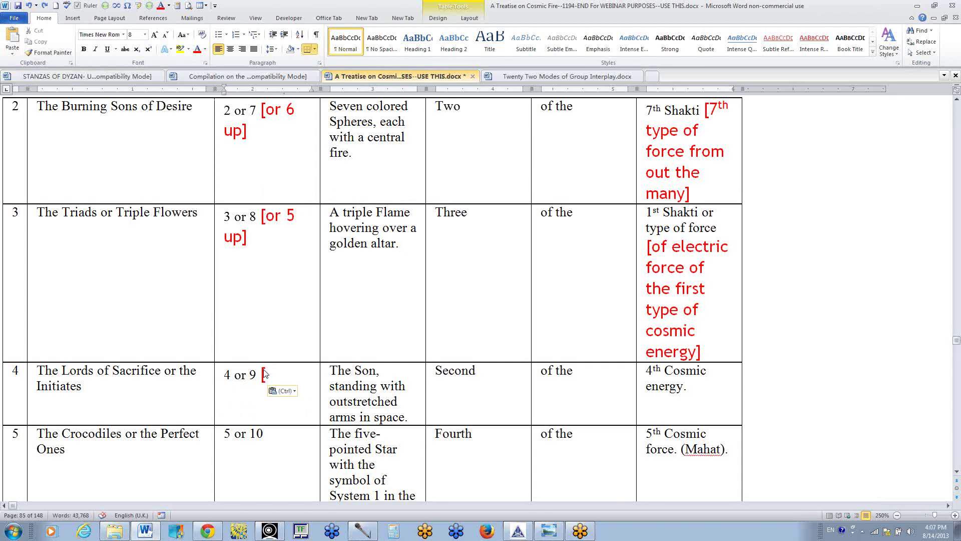
type("or 4 up")
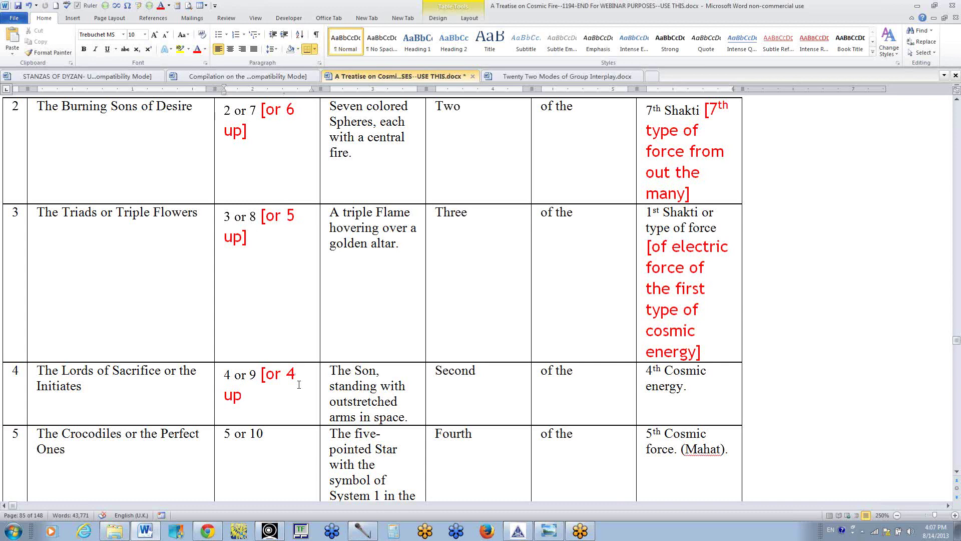
Add "[or 3 up" after the Numbers entry of The Crocodiles or the Perfect Ones, with the same red bracket.
left_click(267, 433)
key("ctrl+v")
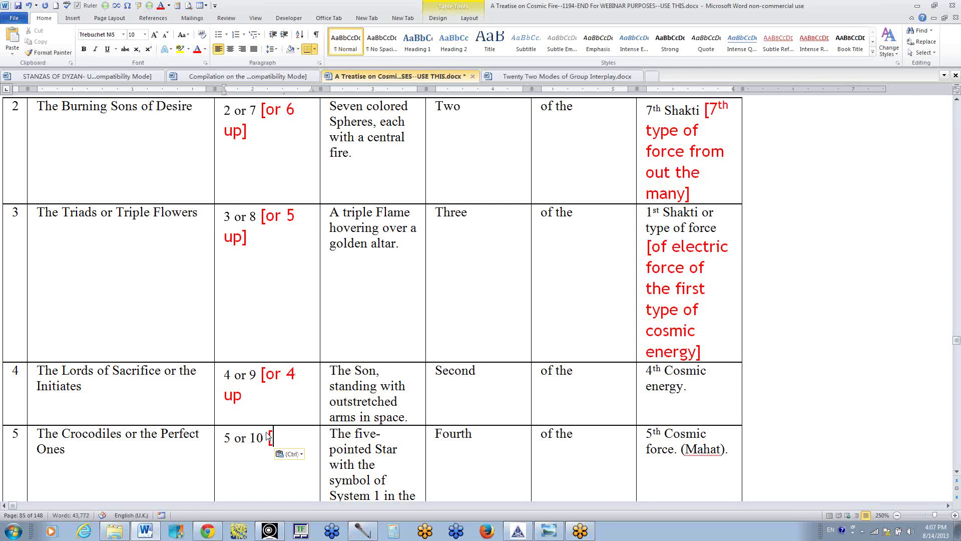
type("t")
key("BackSpace")
type("3 up")
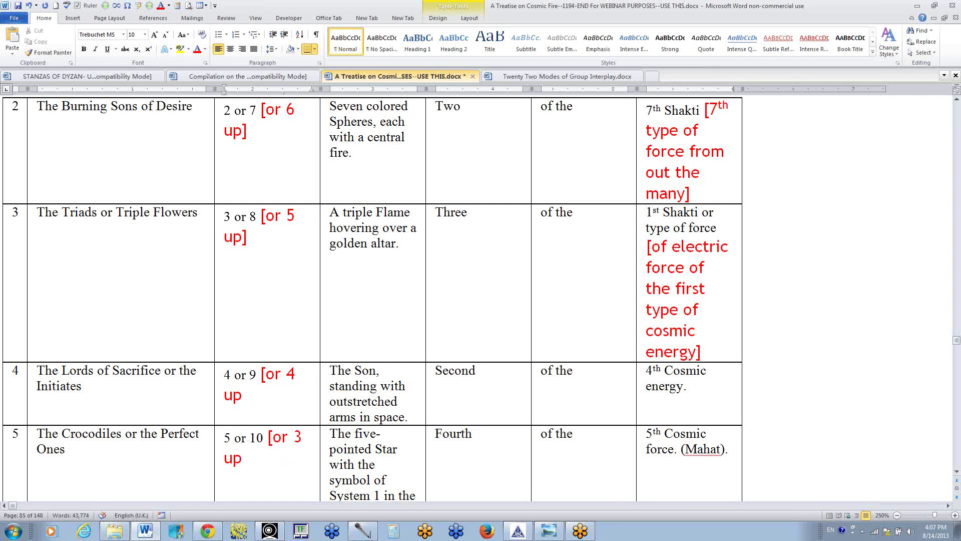
Close the red bracket after "or 3 up" in row 5's Numbers cell and read on past the third Hierarchy passage in Folio Views.
type("]")
key("alt+Tab")
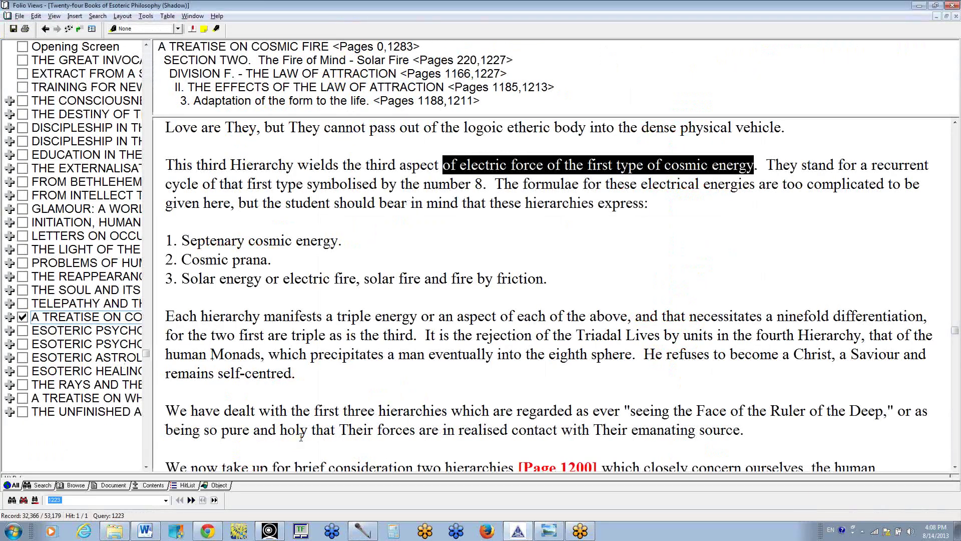
left_click(310, 388)
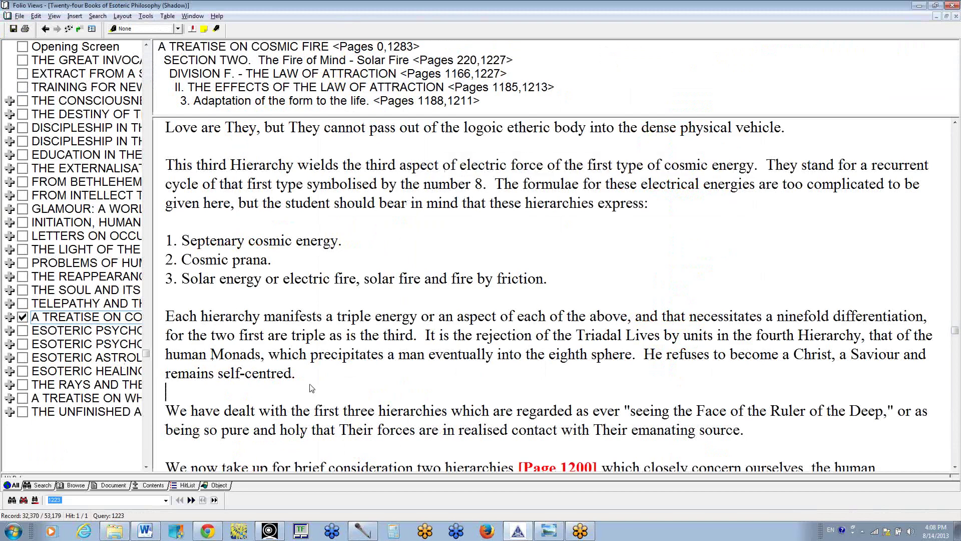
scroll(311, 388, "down", 1)
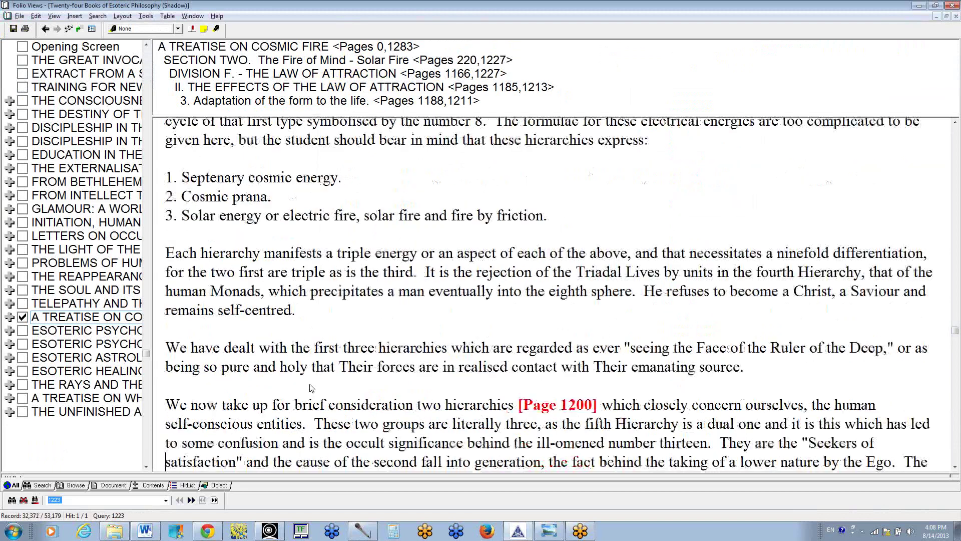
key("alt+Tab")
scroll(311, 384, "down", 15)
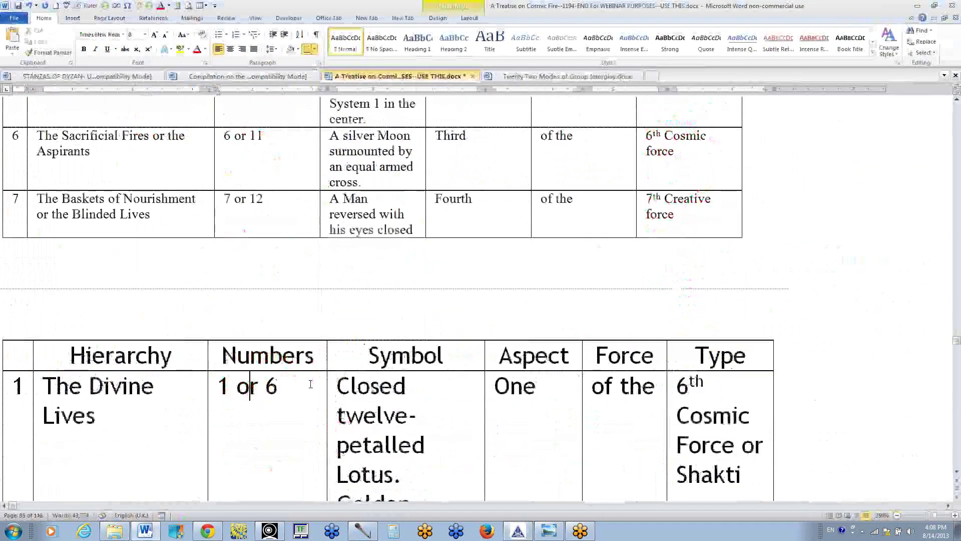
scroll(311, 384, "down", 10)
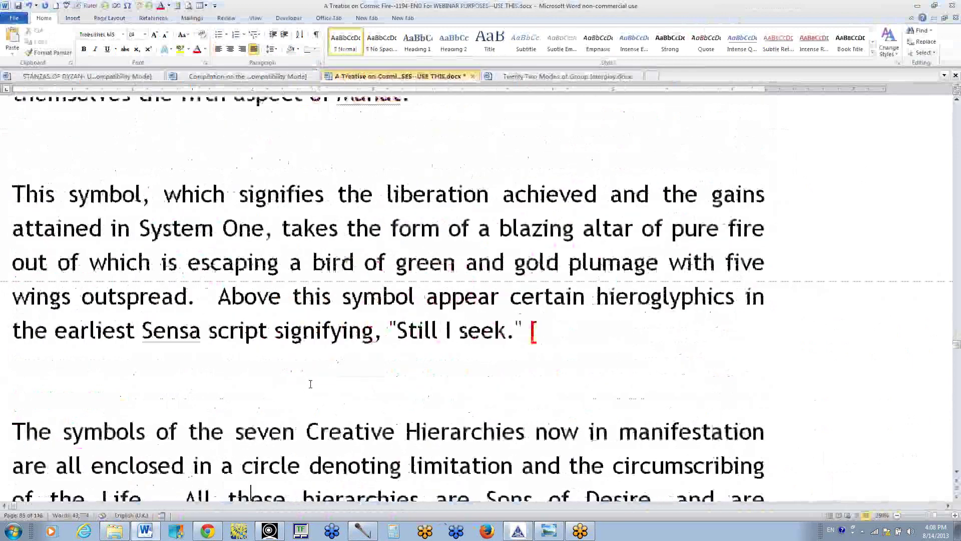
scroll(310, 384, "down", 5)
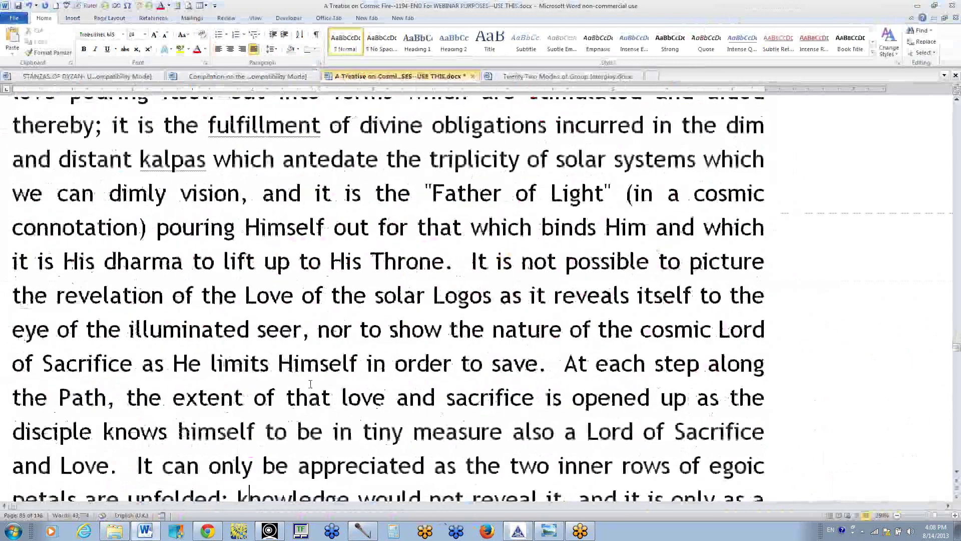
scroll(311, 384, "down", 15)
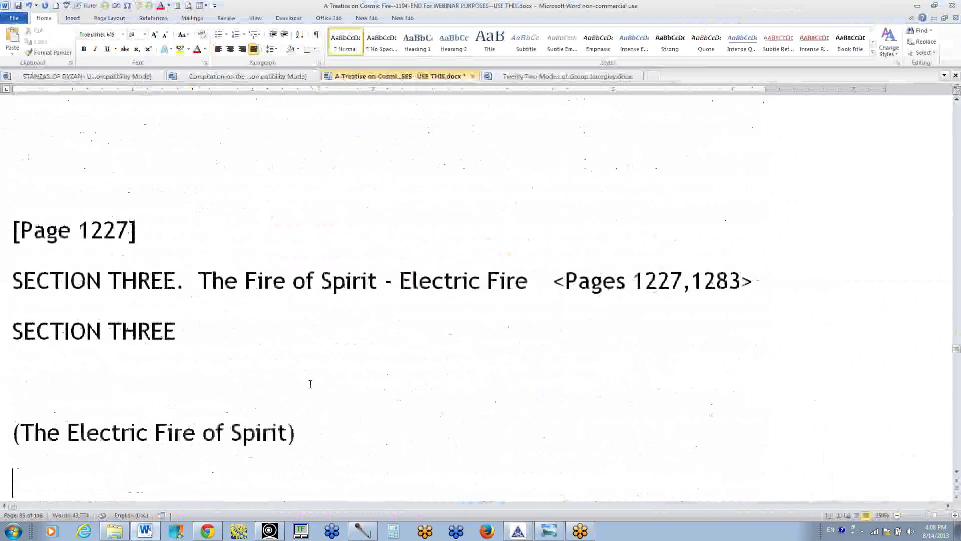
key("shift+F5")
key("shift+F5")
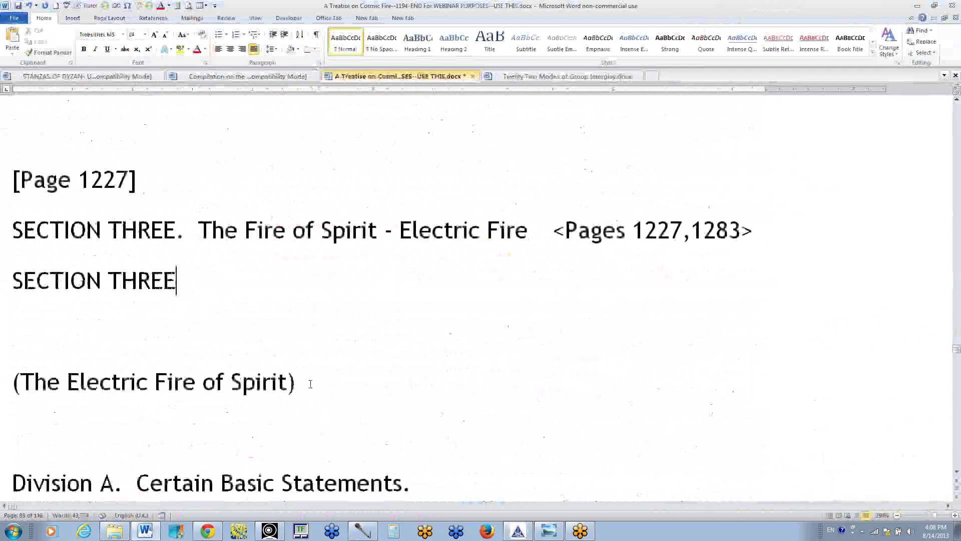
key("shift+F5")
key("shift+F5")
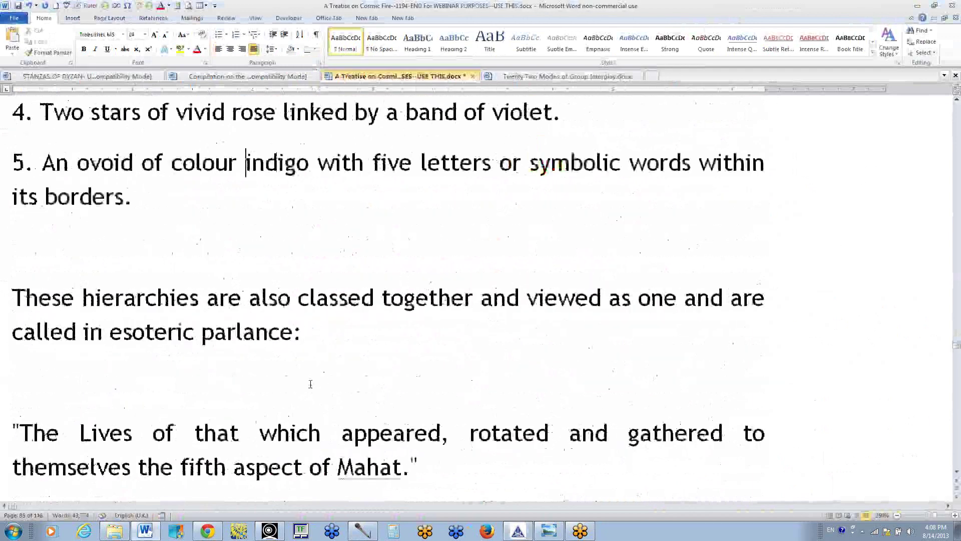
key("shift+F5")
key("shift+F5")
key("shift+F5")
key("shift+F5")
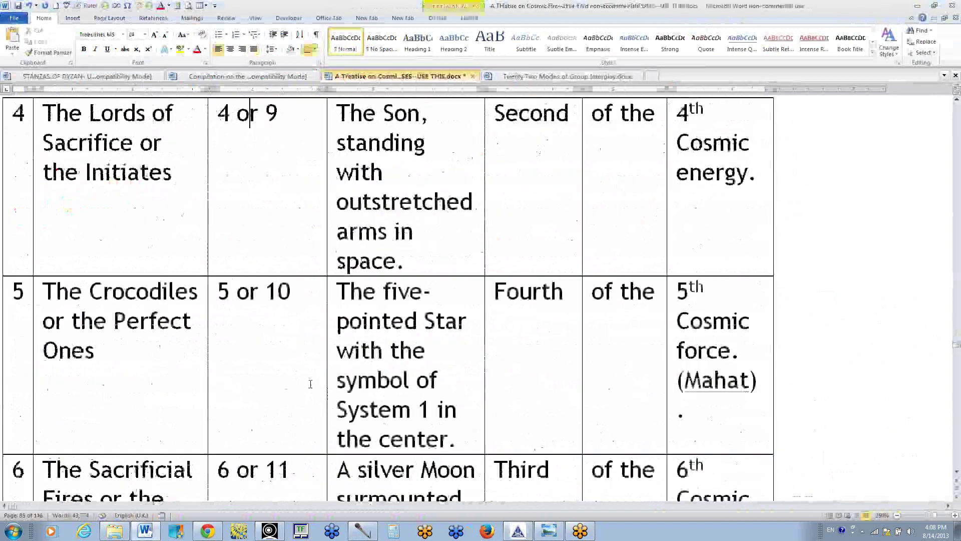
key("shift+F5")
key("shift+F5")
key("shift+F5")
key("shift+F5")
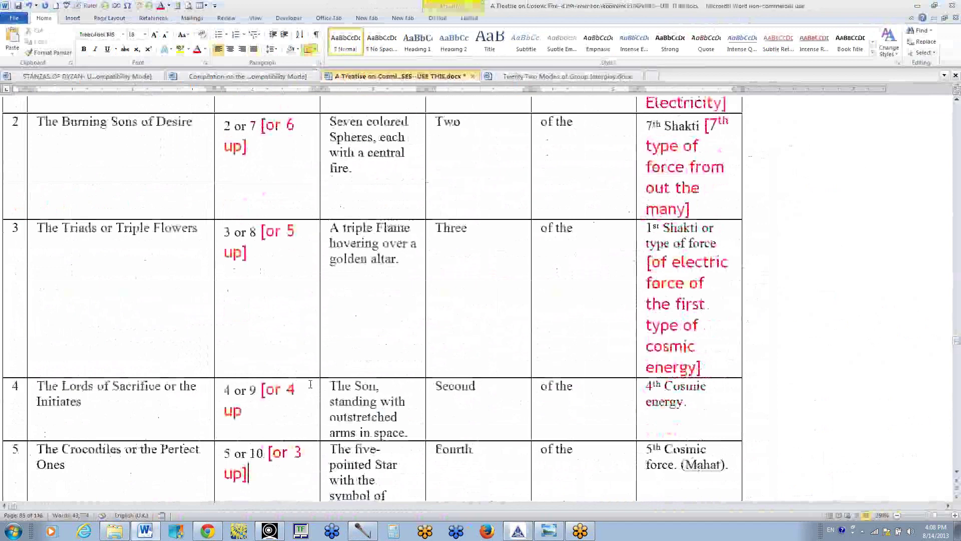
key("Up")
Switch to Folio Views and read from the Hierarchy IV passage on page 1200 through the dominant hierarchies on page 1203 for its force type.
key("alt+Tab")
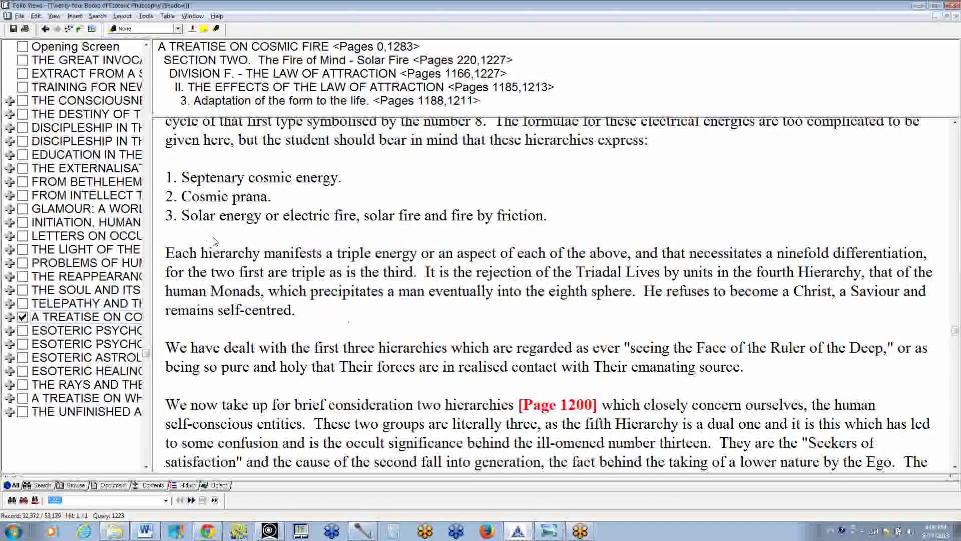
left_click(367, 349)
scroll(371, 345, "down", 6)
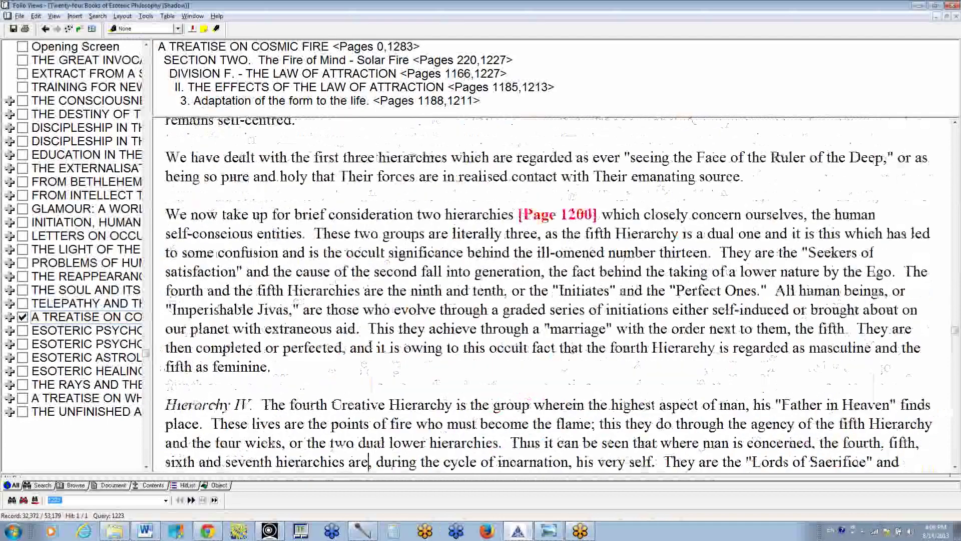
key("Down")
key("Down")
key("Down")
key("Down")
key("Down")
key("Down")
key("Down")
key("Down")
key("Down")
key("Down")
key("Down")
key("Down")
key("Down")
key("Down")
key("Down")
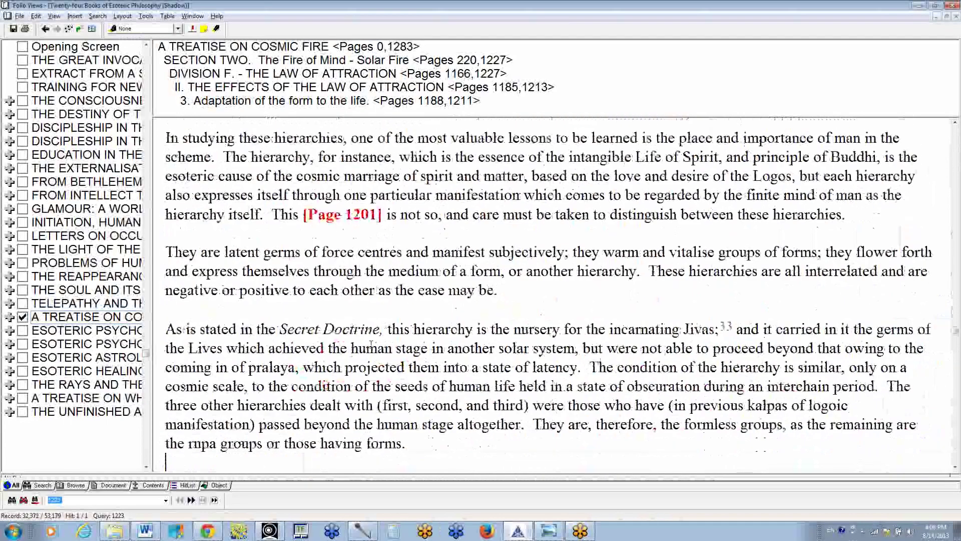
key("Down")
key("Down")
key("Down")
key("Down")
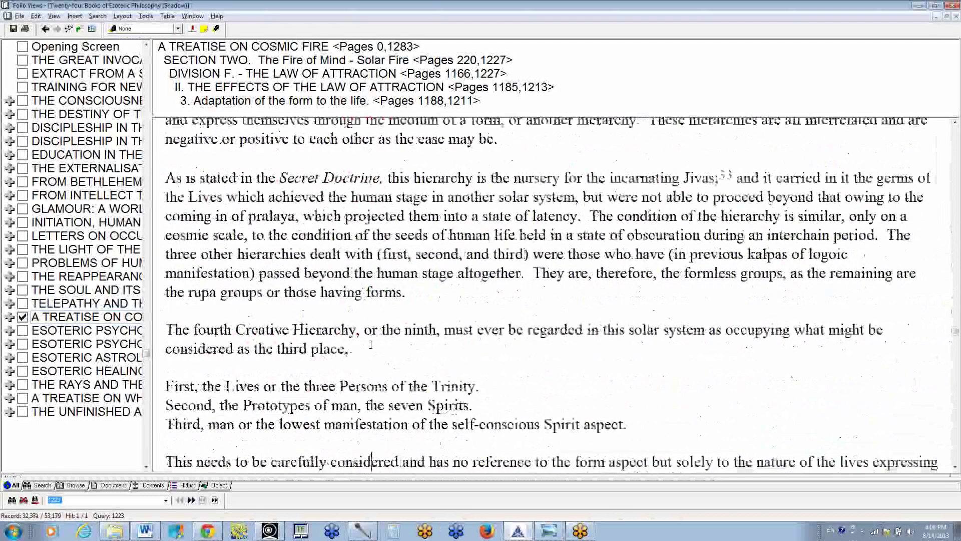
key("Down")
key("Down")
key("Down")
key("Down")
key("Down")
key("Down")
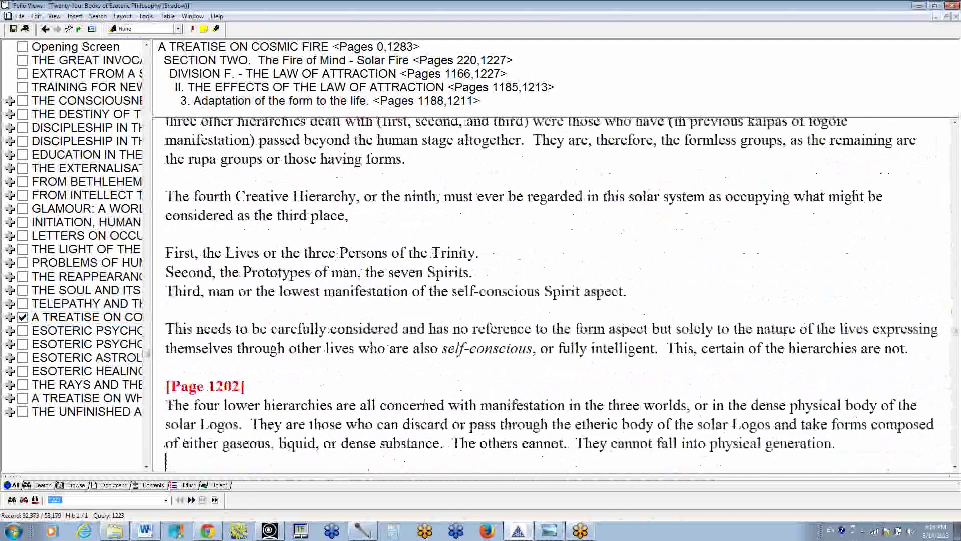
key("Down")
key("Down")
key("Down")
key("Down")
key("Down")
key("Down")
key("Down")
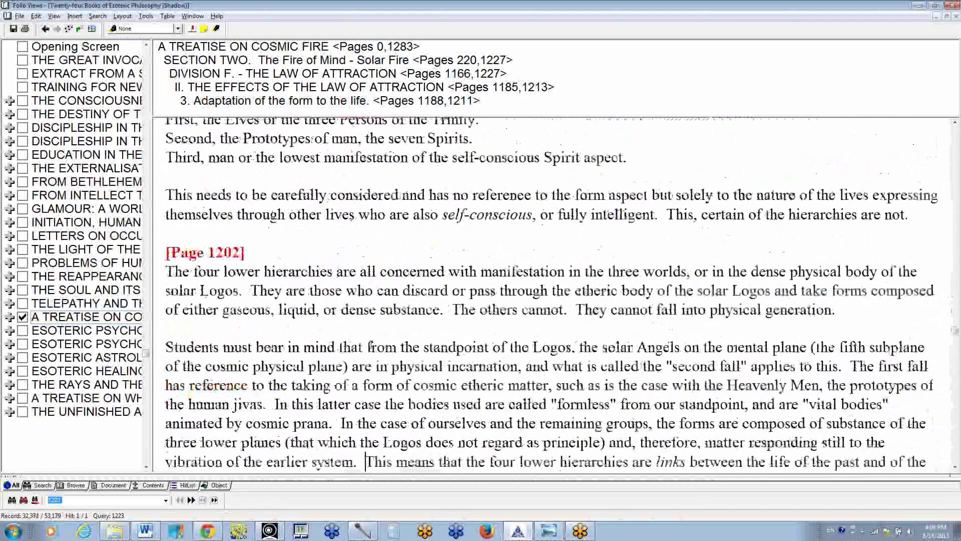
key("Down")
key("Down")
key("Down")
key("Down")
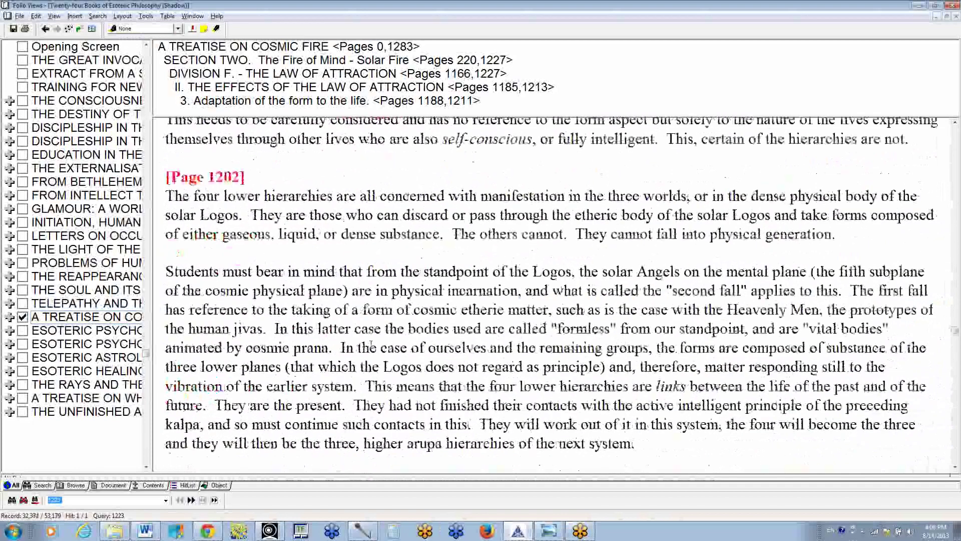
key("Down")
key("Down")
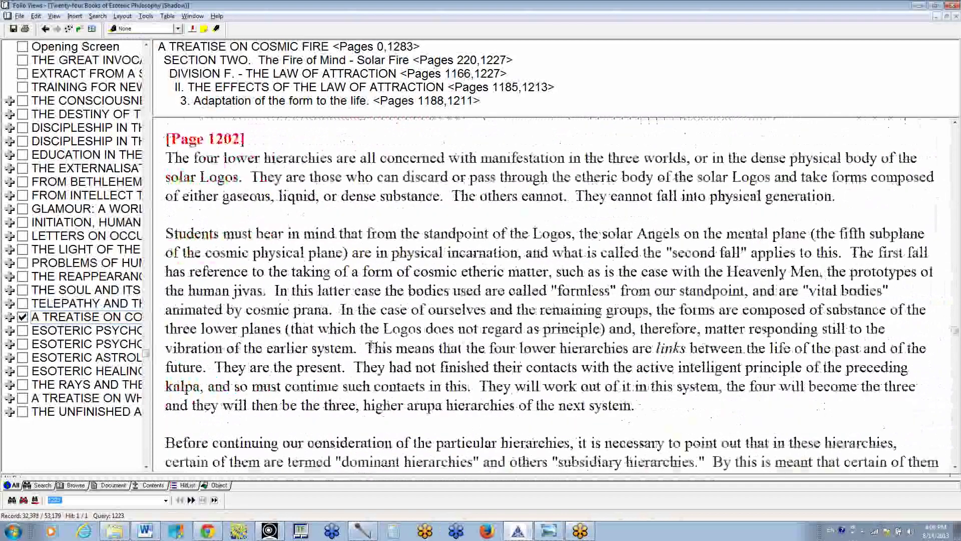
key("Down")
key("Down")
key("Down")
key("Down")
key("Down")
key("Down")
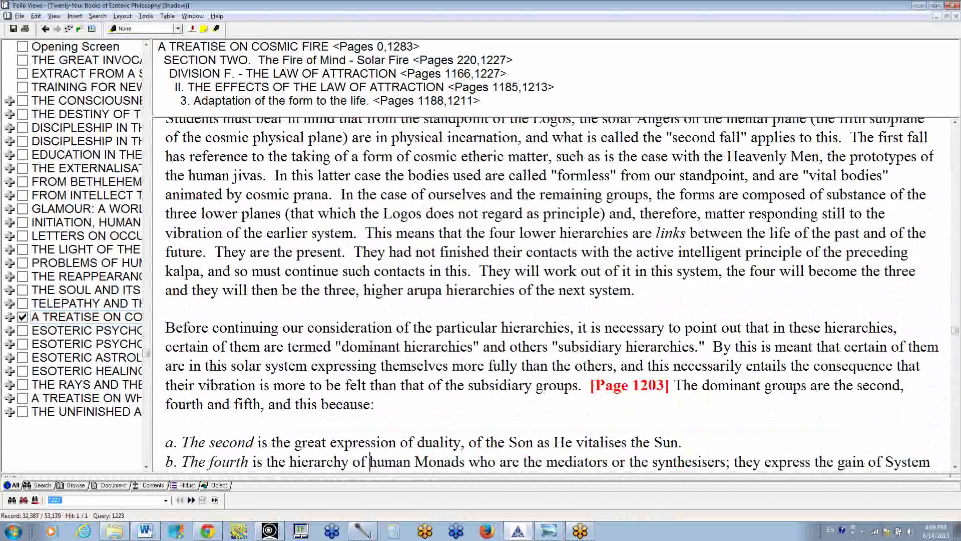
Check row 4's Type entry in Word and query the checked branches in Folio Views for the phrase "fourth cosmic energy".
key("alt+Tab")
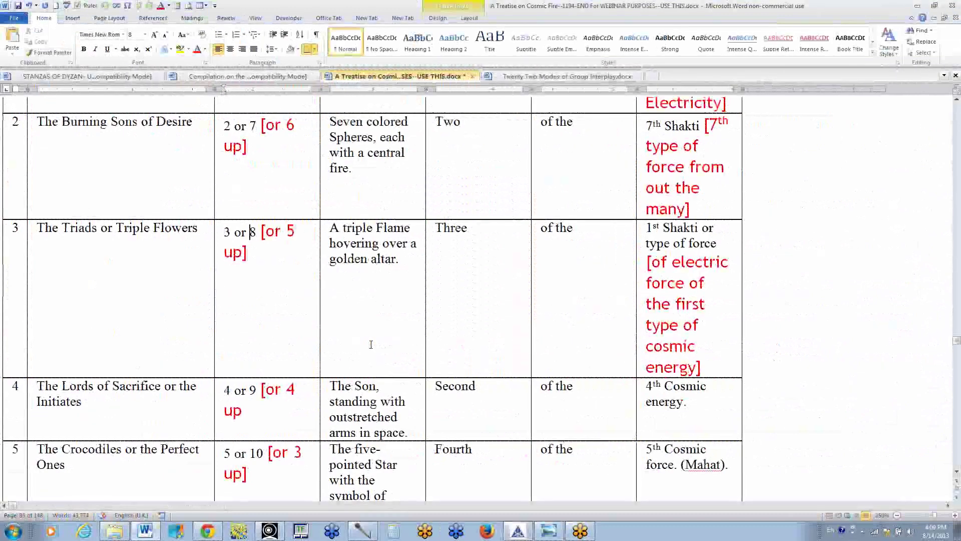
key("alt+Tab")
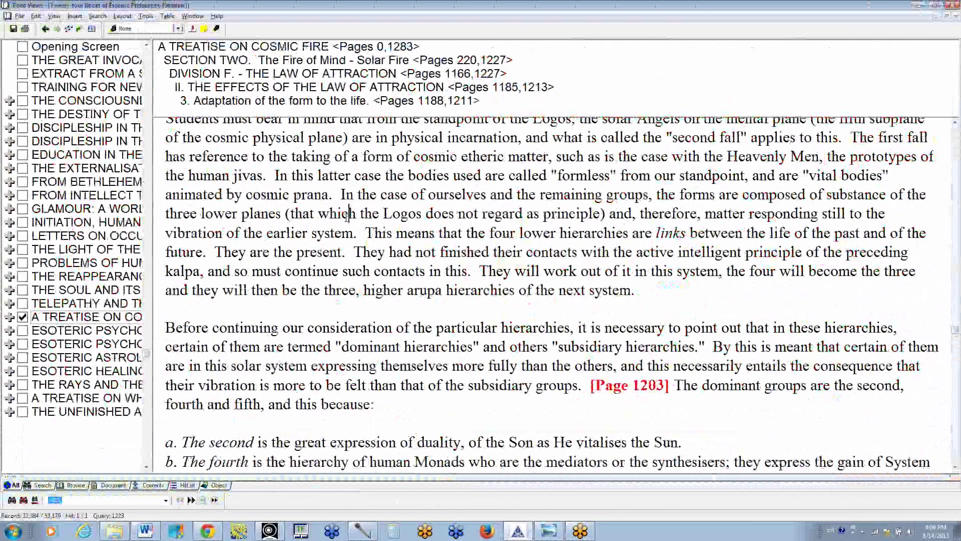
key("ctrl+q")
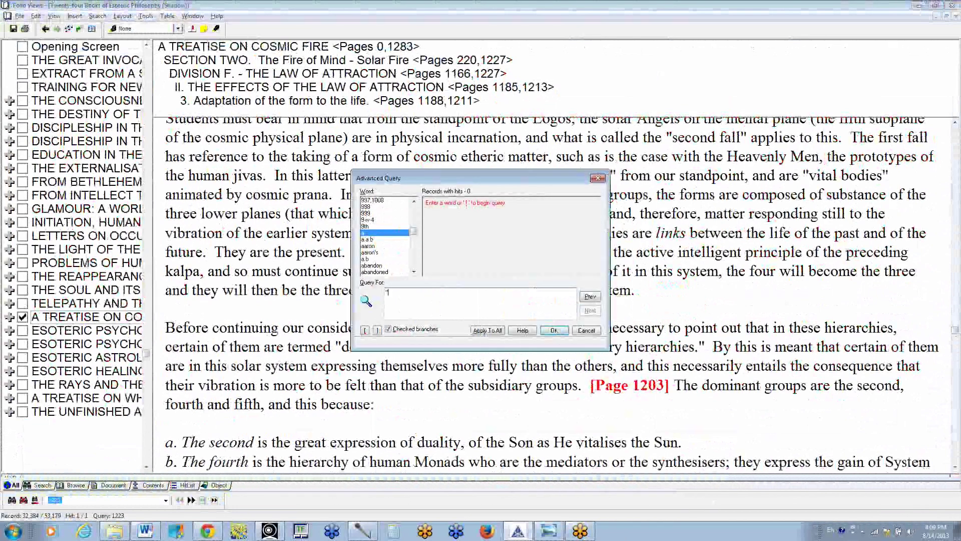
type("\"fourth cosmic")
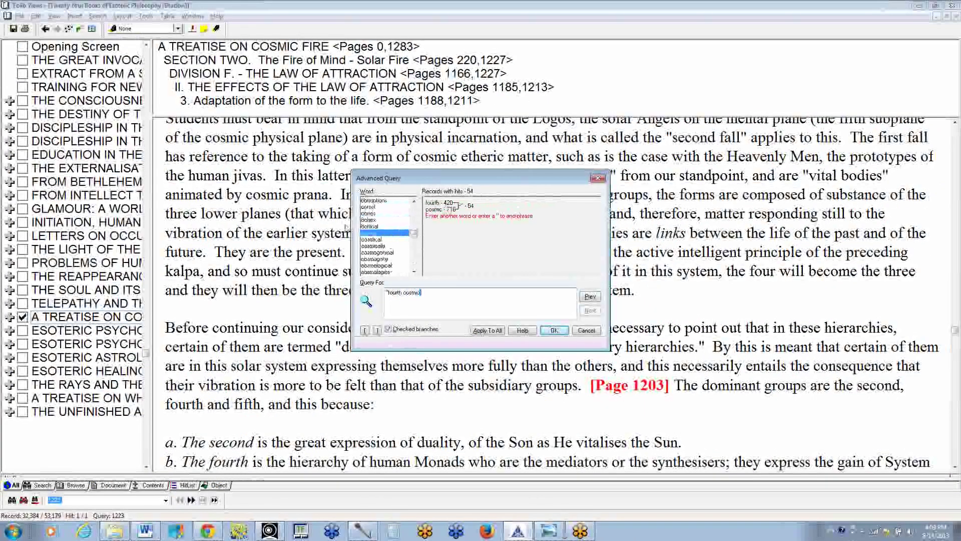
type(" energy")
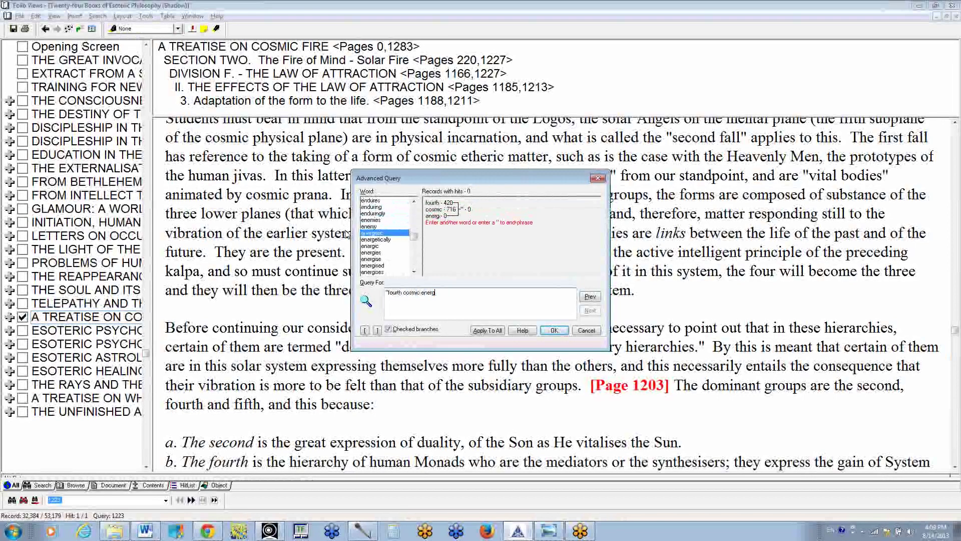
Change the query phrase to "4th cosmic energy".
key("BackSpace")
key("BackSpace")
key("BackSpace")
key("BackSpace")
key("BackSpace")
key("BackSpace")
key("BackSpace")
key("BackSpace")
key("BackSpace")
key("BackSpace")
key("BackSpace")
key("BackSpace")
key("BackSpace")
key("BackSpace")
key("BackSpace")
key("BackSpace")
key("BackSpace")
key("BackSpace")
key("BackSpace")
key("BackSpace")
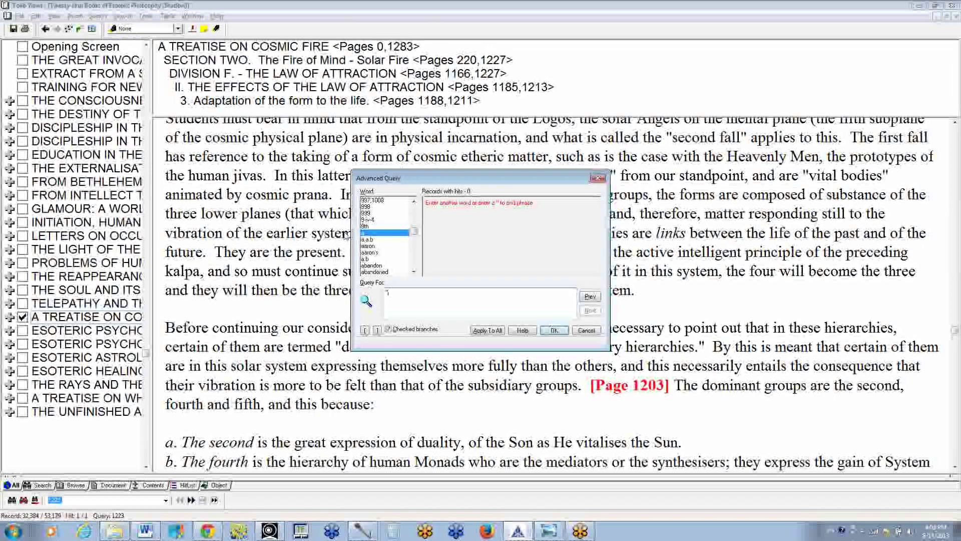
type("4th cosmic energy")
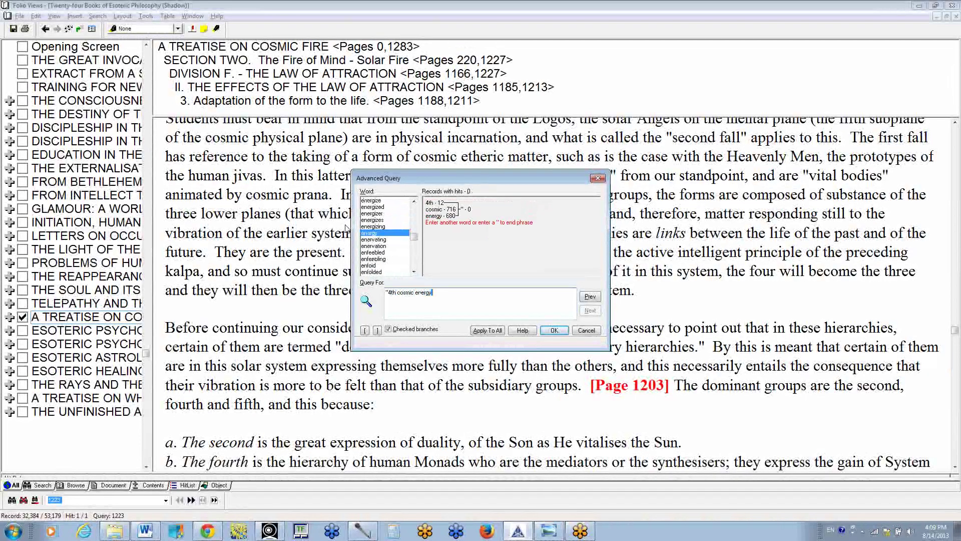
Shorten the query phrase to just "4th".
key("BackSpace")
key("BackSpace")
key("BackSpace")
key("BackSpace")
key("BackSpace")
key("BackSpace")
key("BackSpace")
key("BackSpace")
key("BackSpace")
key("BackSpace")
key("BackSpace")
key("BackSpace")
key("BackSpace")
key("BackSpace")
key("BackSpace")
key("BackSpace")
key("BackSpace")
key("BackSpace")
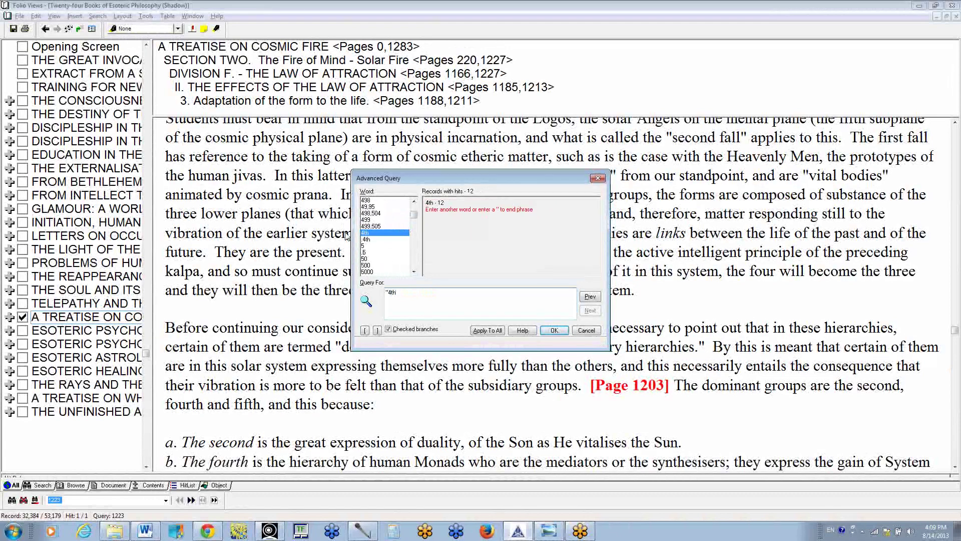
Review the Type entries of the Hierarchies table in Word and go back to Folio Views.
key("alt+Tab")
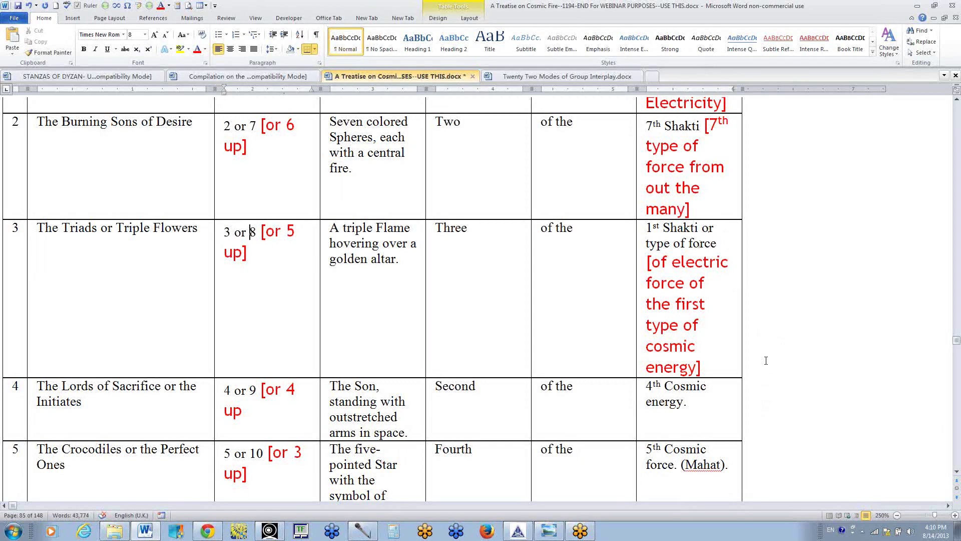
key("alt+Tab")
key("alt+Tab")
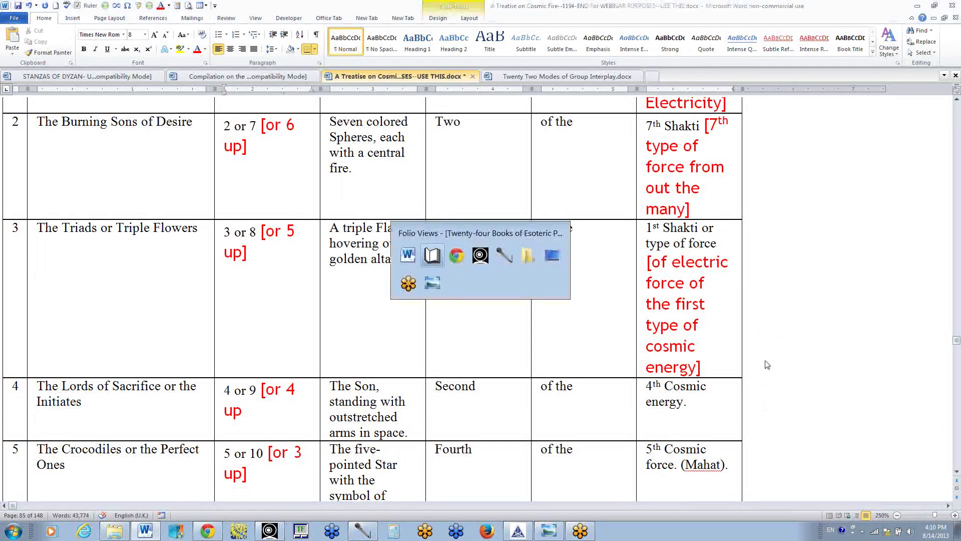